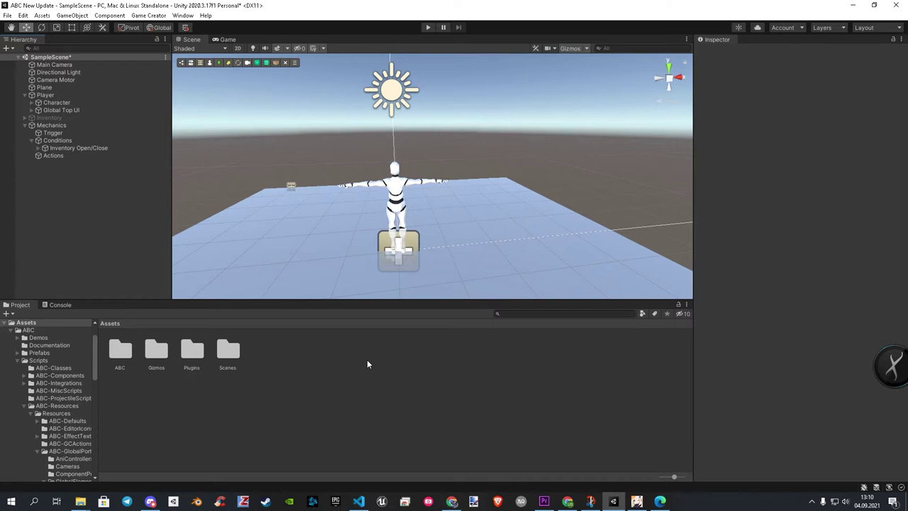
# Load the 1H Sword global element from the Player's Ability Manager and open its weapon for modification.
pyautogui.click(47, 97)
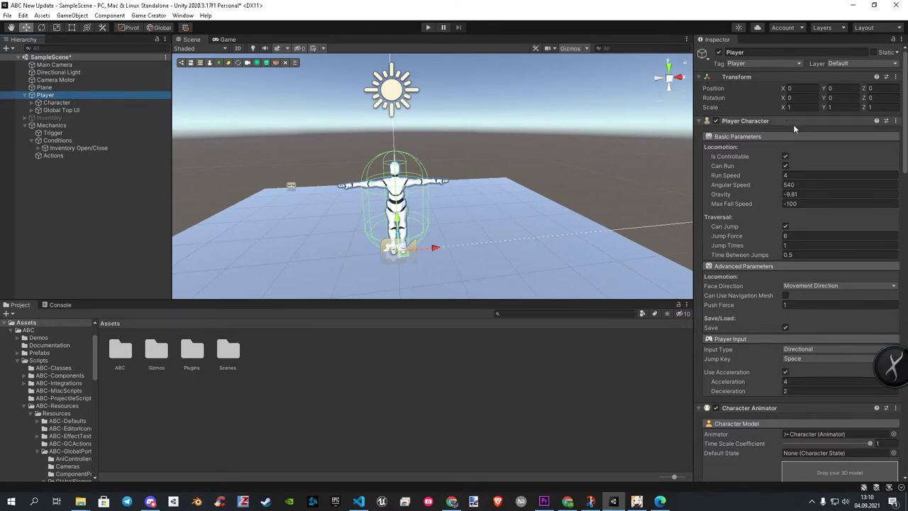
pyautogui.scroll(-15, 815, 156)
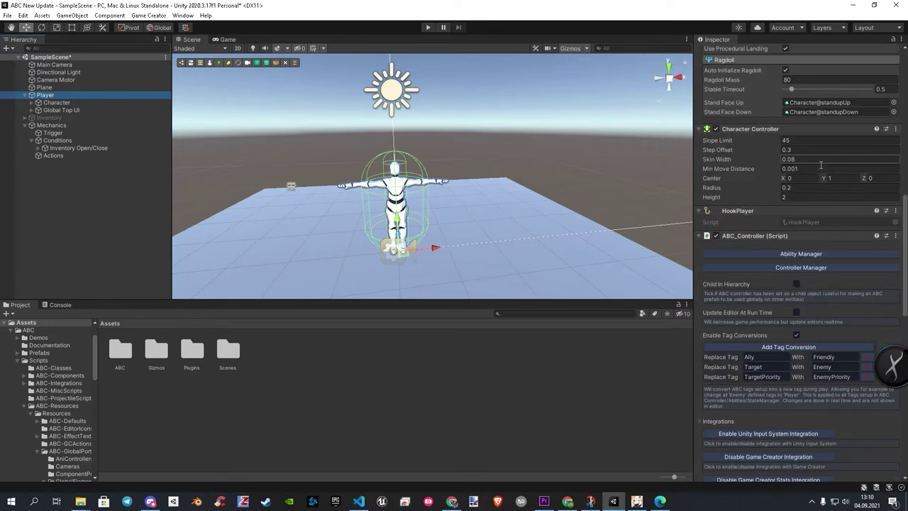
pyautogui.click(789, 253)
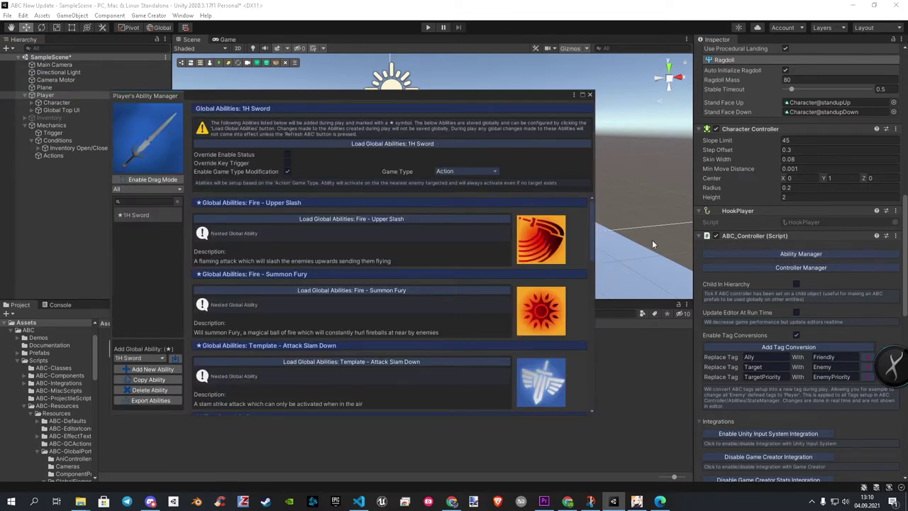
pyautogui.click(396, 145)
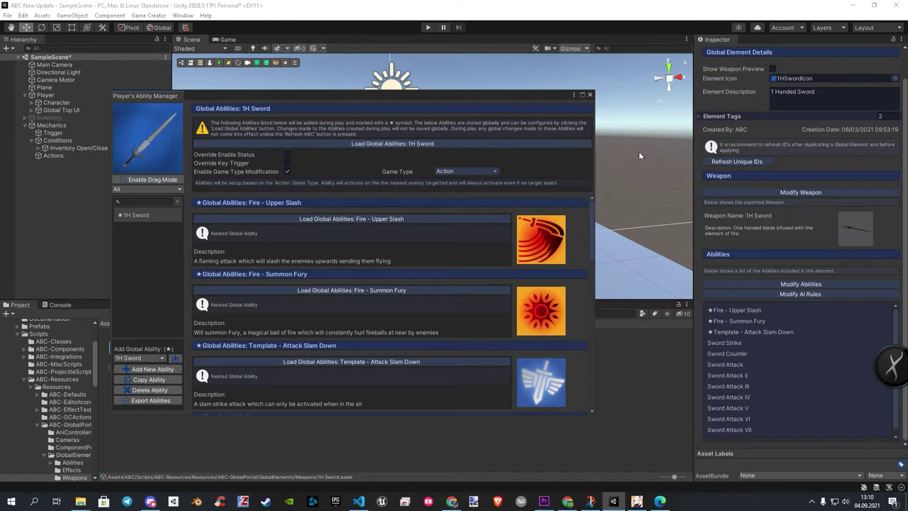
pyautogui.click(809, 191)
pyautogui.moveTo(416, 115); pyautogui.dragTo(488, 90)
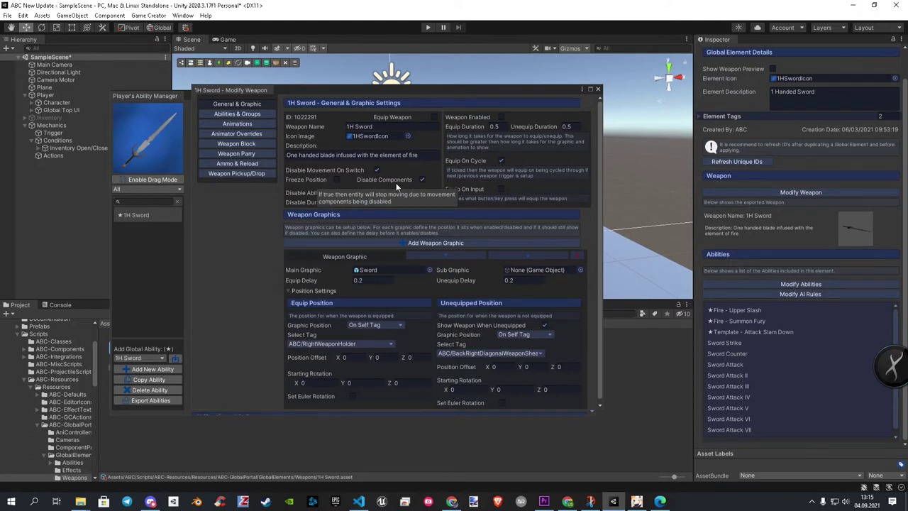
# Create the 1H Sword's weapon pickup object and save it in Assets as ABC_WeaponPickUp_1H Sword.prefab, assigned as the weapon's drop object.
pyautogui.click(230, 173)
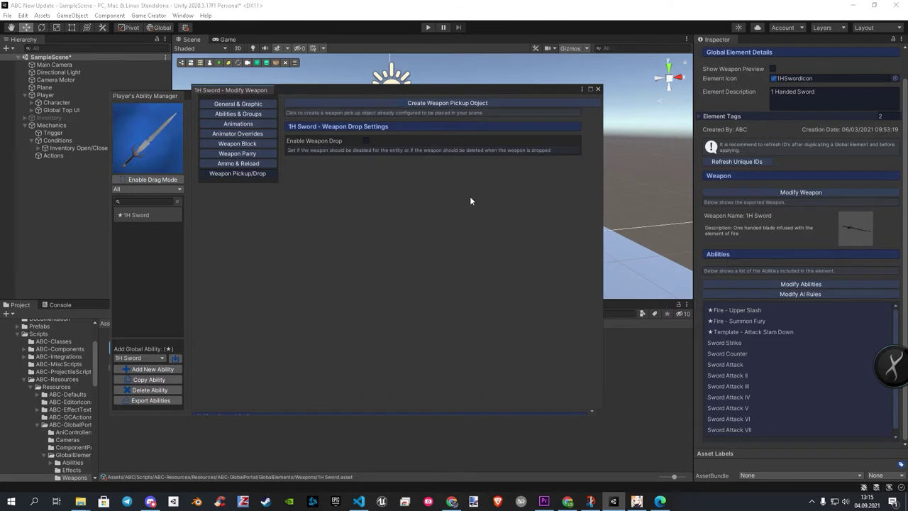
pyautogui.click(445, 103)
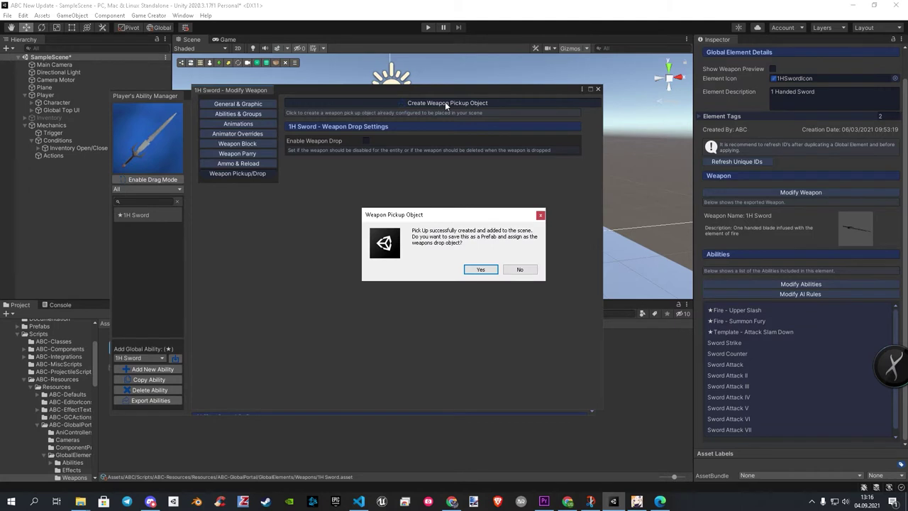
pyautogui.click(479, 273)
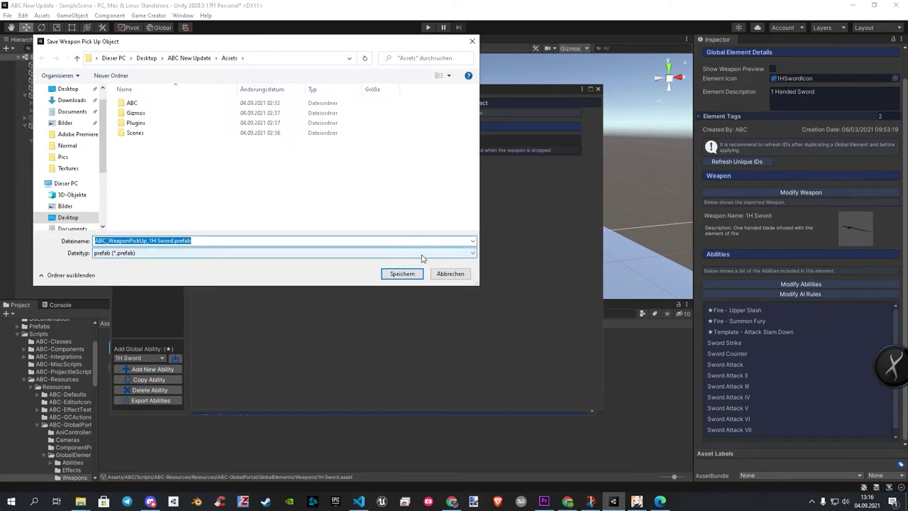
pyautogui.click(406, 275)
pyautogui.click(598, 88)
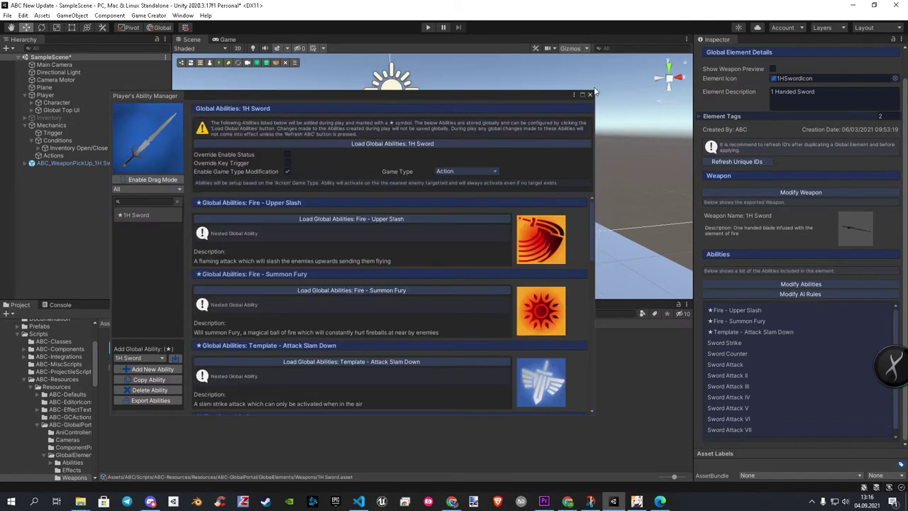
pyautogui.click(589, 97)
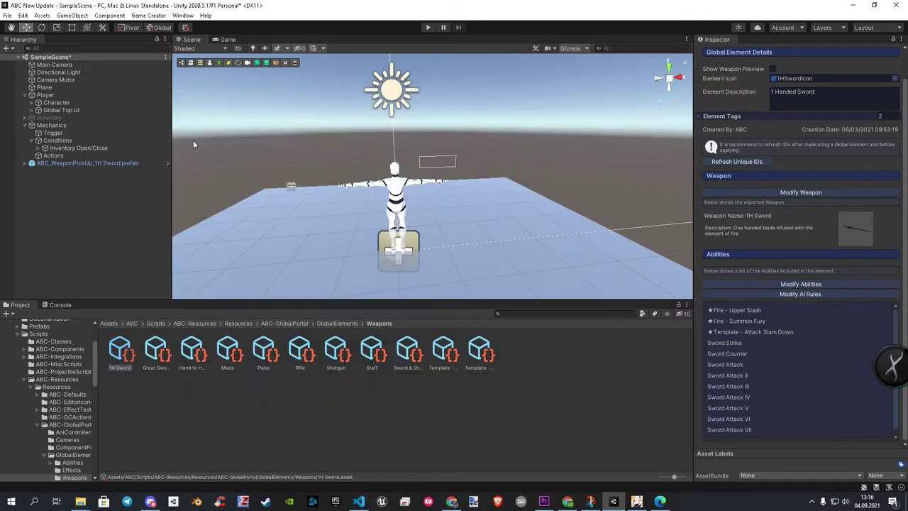
# Open the Weapon Pick Up Manager for the 1H Sword pickup and dock it beside the Game view.
pyautogui.click(59, 164)
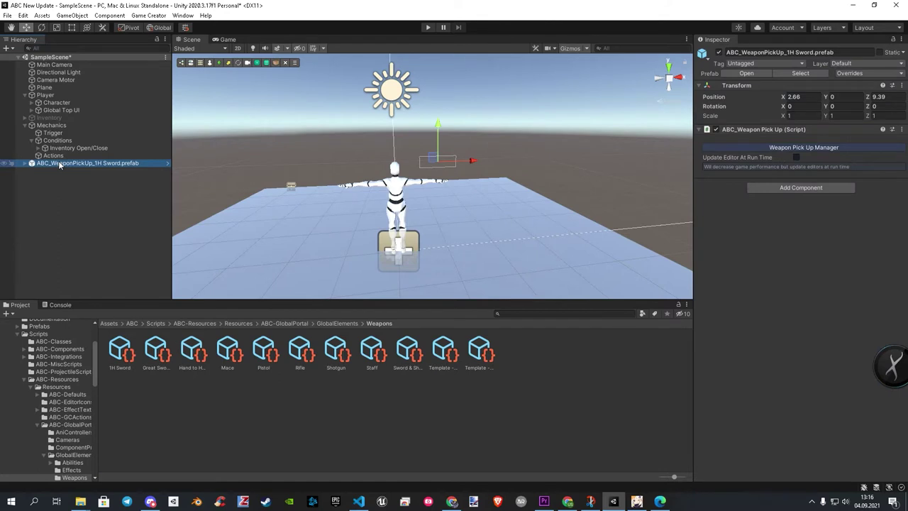
pyautogui.click(783, 149)
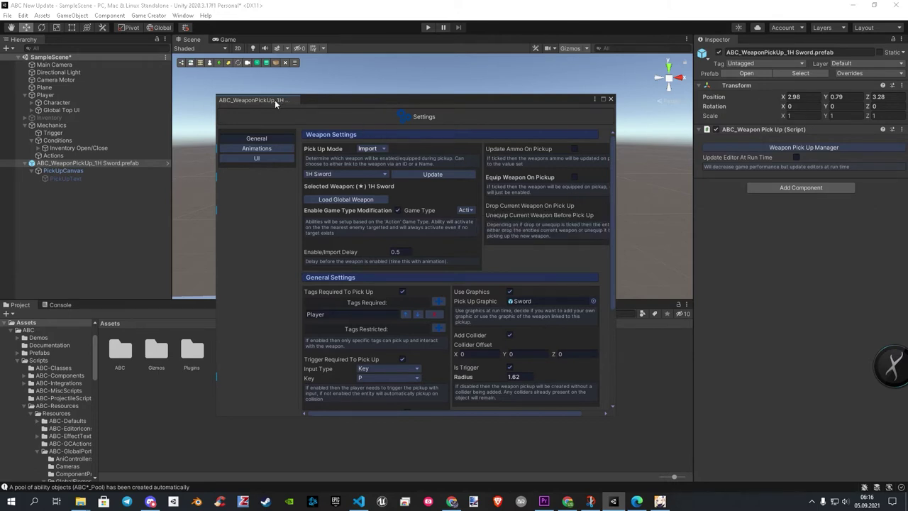
pyautogui.moveTo(275, 99); pyautogui.dragTo(301, 39)
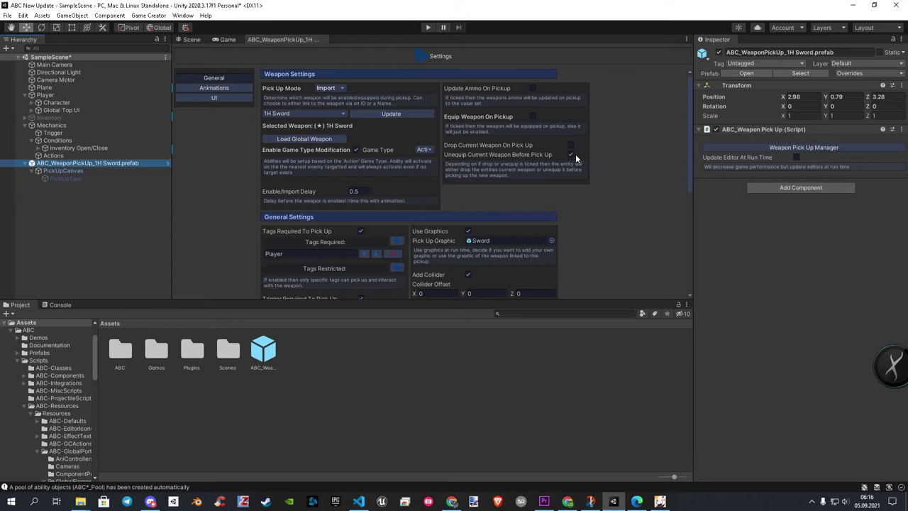
# Add an ABC Integration Toggle Weapon action to the sword's Game Creator Action On Pick Up.
pyautogui.scroll(-4, 401, 200)
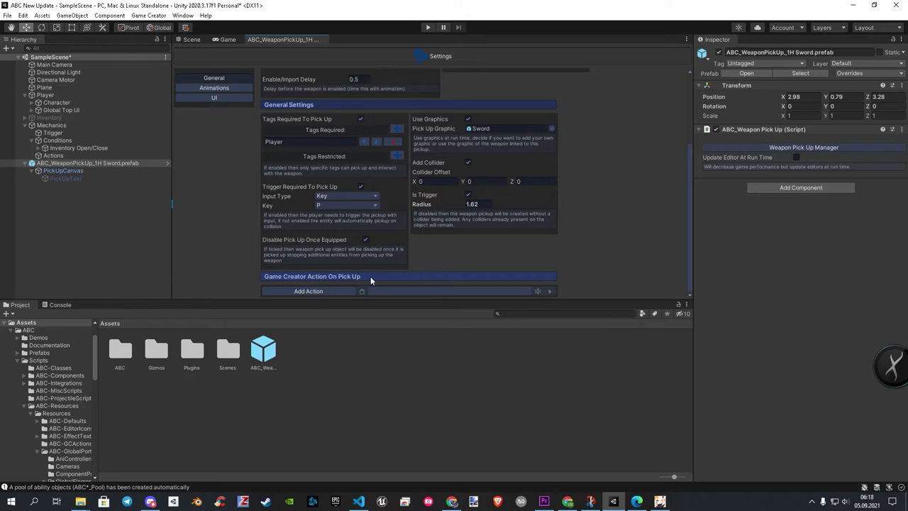
pyautogui.click(323, 292)
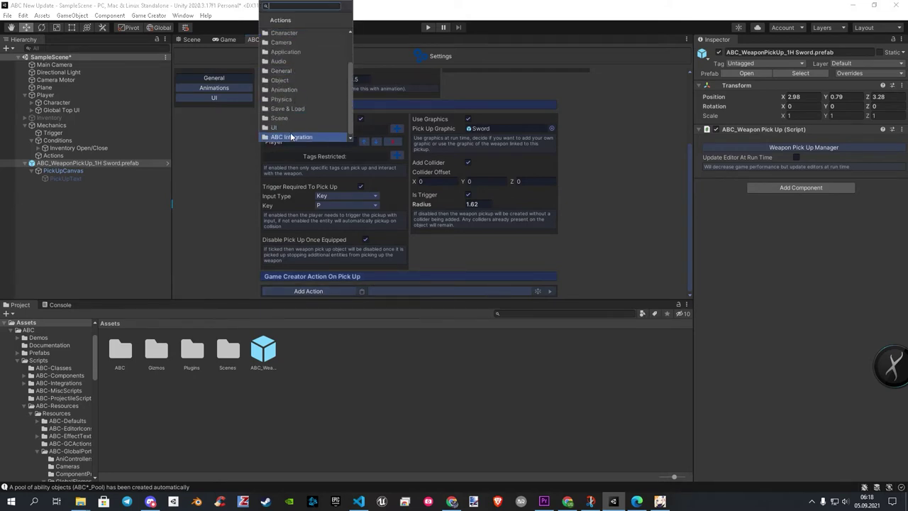
pyautogui.click(289, 138)
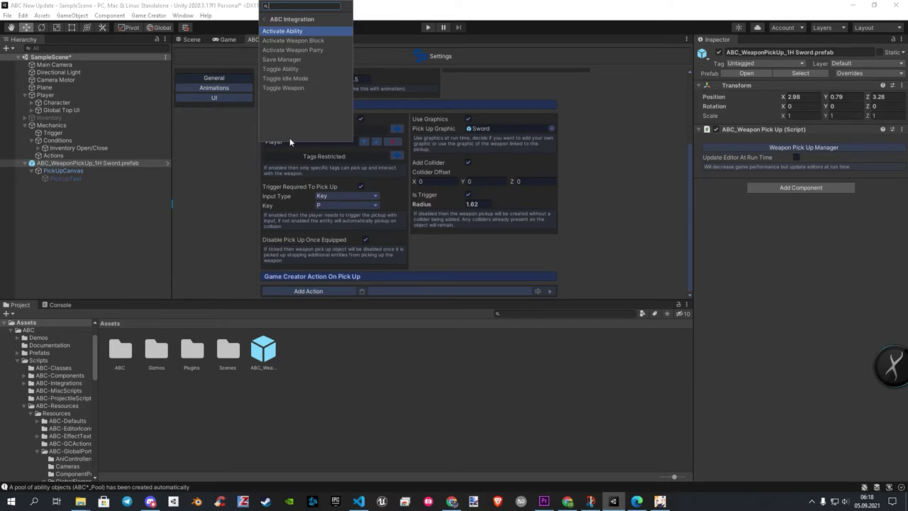
pyautogui.click(284, 87)
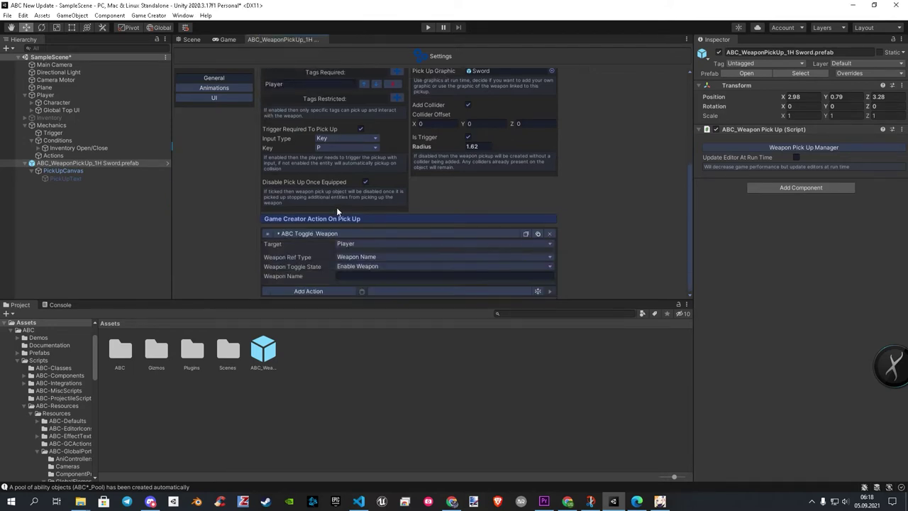
# Configure the Toggle Weapon action with target Invoker, toggle state Disable Weapon and weapon name 1H Sword.
pyautogui.click(335, 245)
pyautogui.click(355, 274)
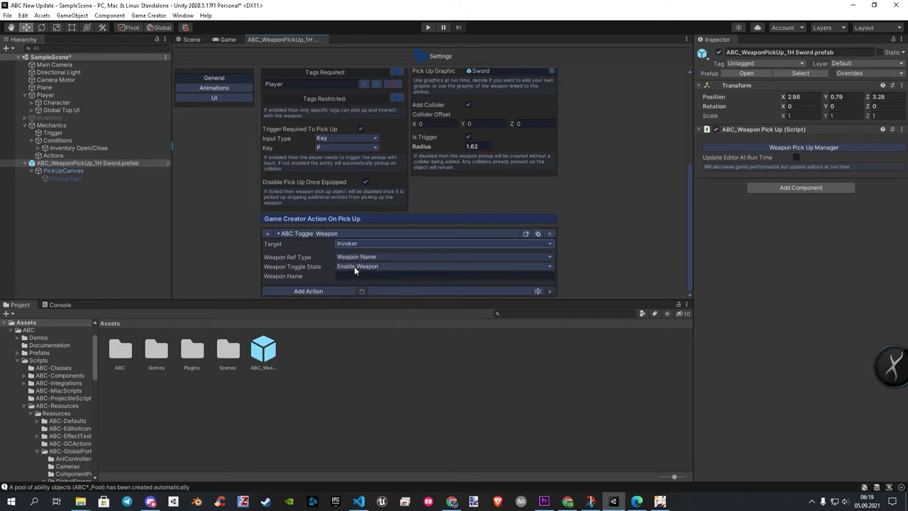
pyautogui.click(355, 268)
pyautogui.click(361, 286)
pyautogui.write('1H Sword')
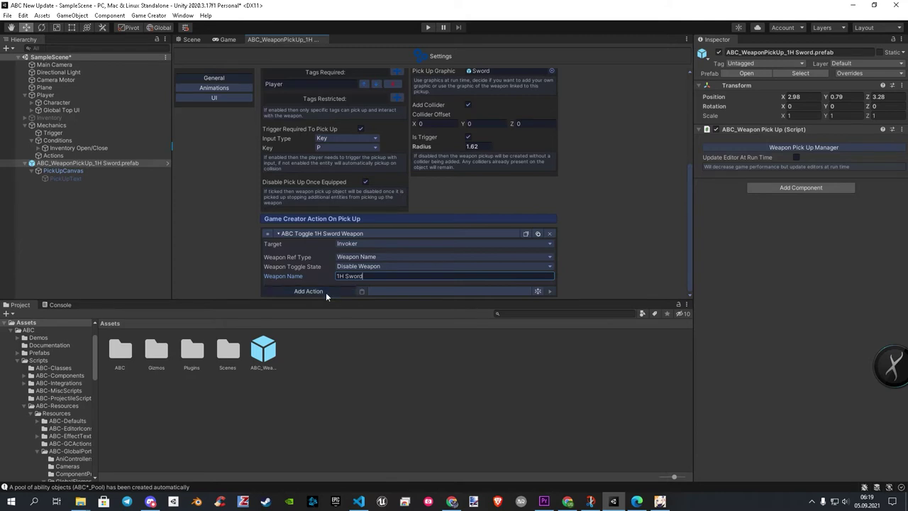
# Add an Inventory action that adds an item on pickup and choose its item holder.
pyautogui.click(326, 291)
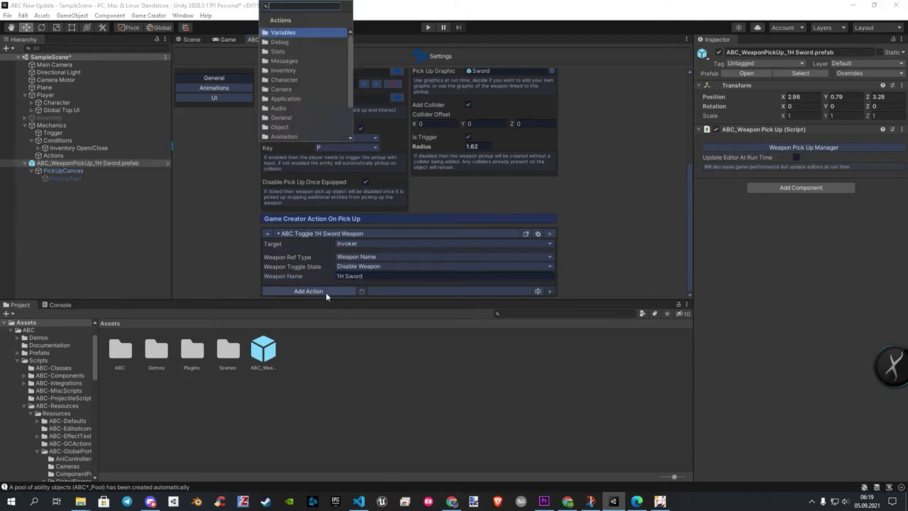
pyautogui.click(283, 71)
pyautogui.click(278, 106)
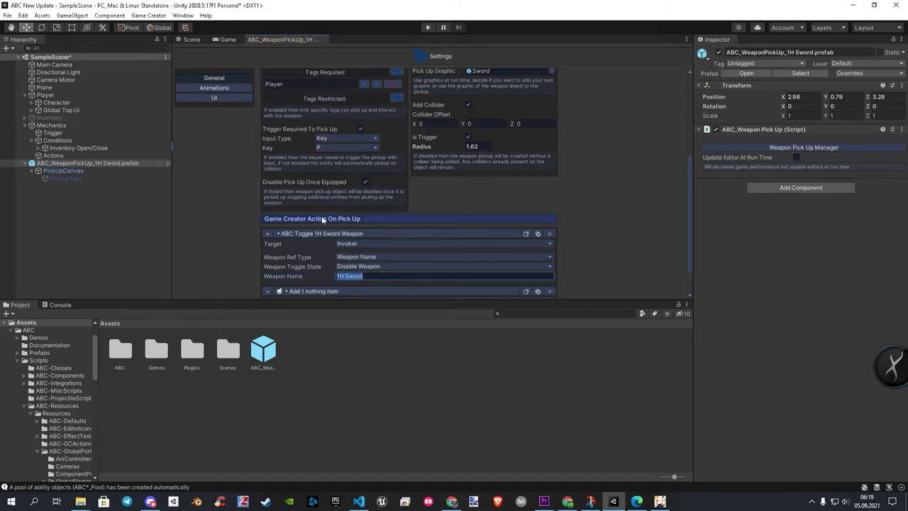
pyautogui.scroll(-3, 322, 216)
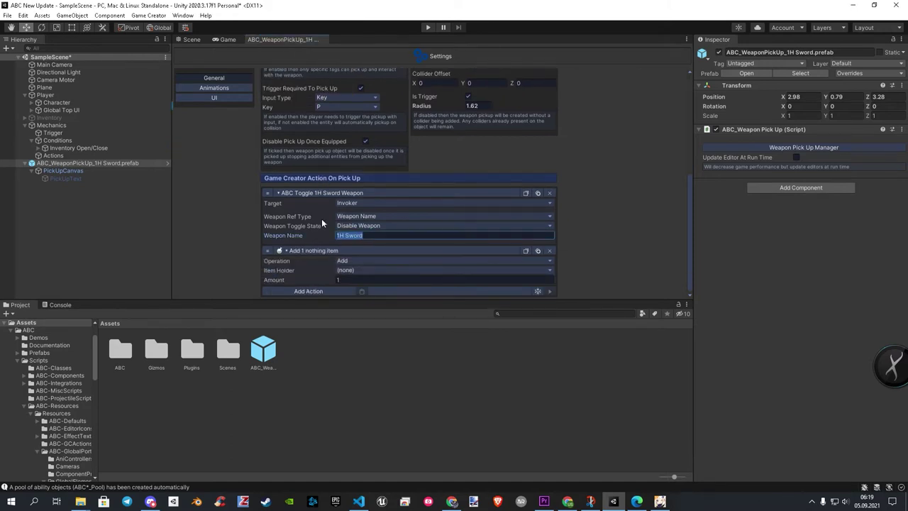
pyautogui.click(344, 270)
pyautogui.click(359, 374)
# Review the sword pickup's Animations and UI settings and return to the scene view.
pyautogui.click(212, 88)
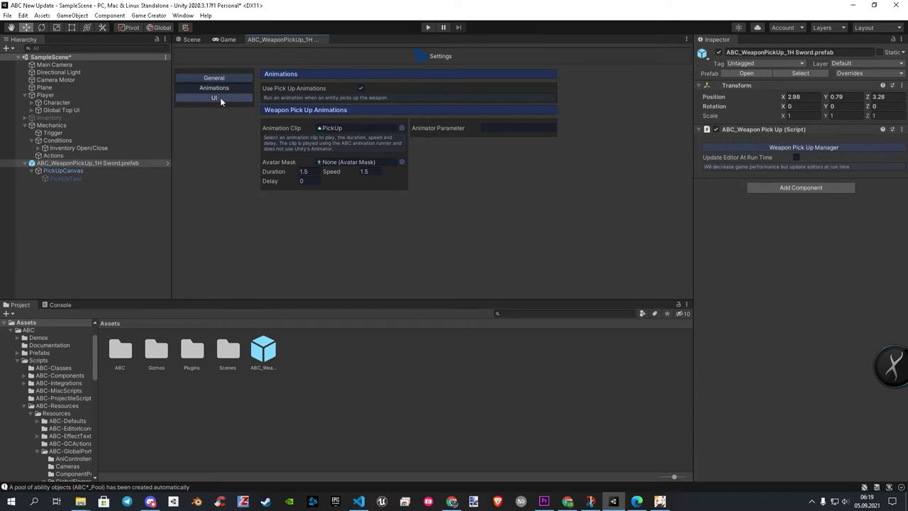
pyautogui.click(220, 97)
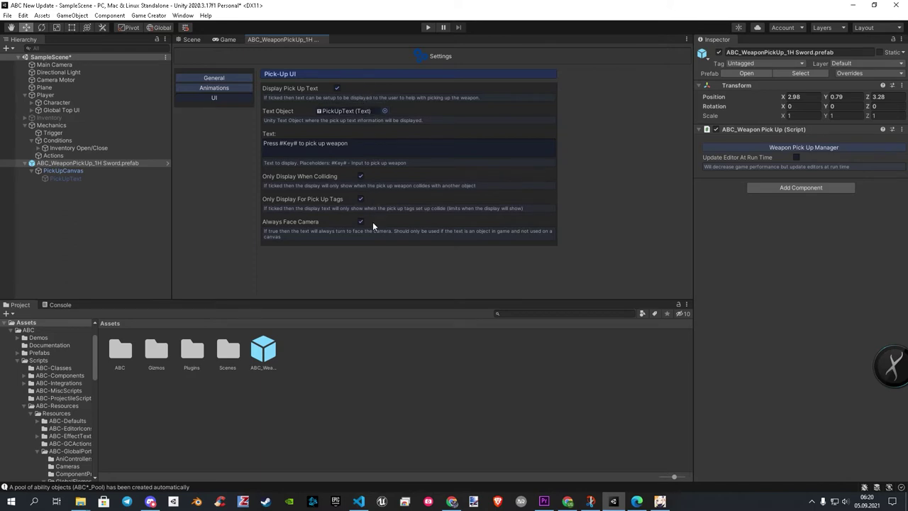
pyautogui.click(188, 40)
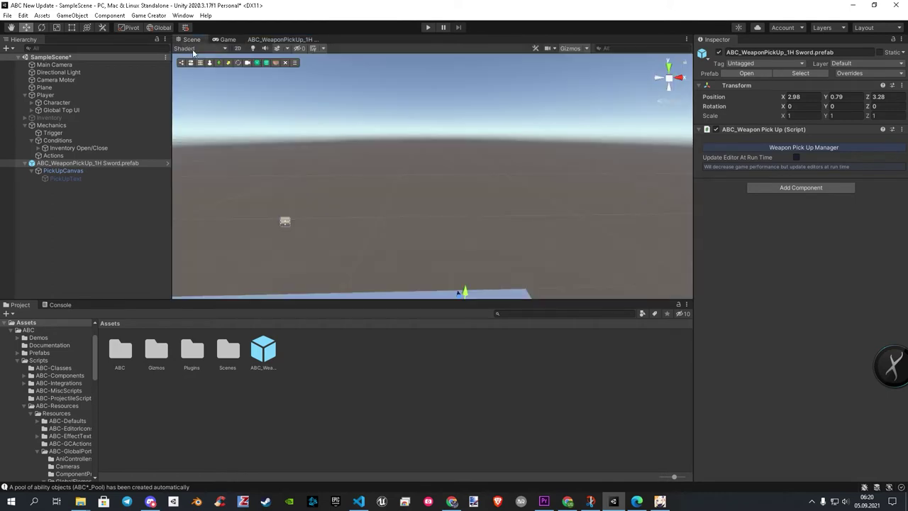
# Move the sword pickup to Z 1.92 and lower its PickUpText above the plane.
pyautogui.moveTo(362, 237); pyautogui.dragTo(373, 205, button='right')
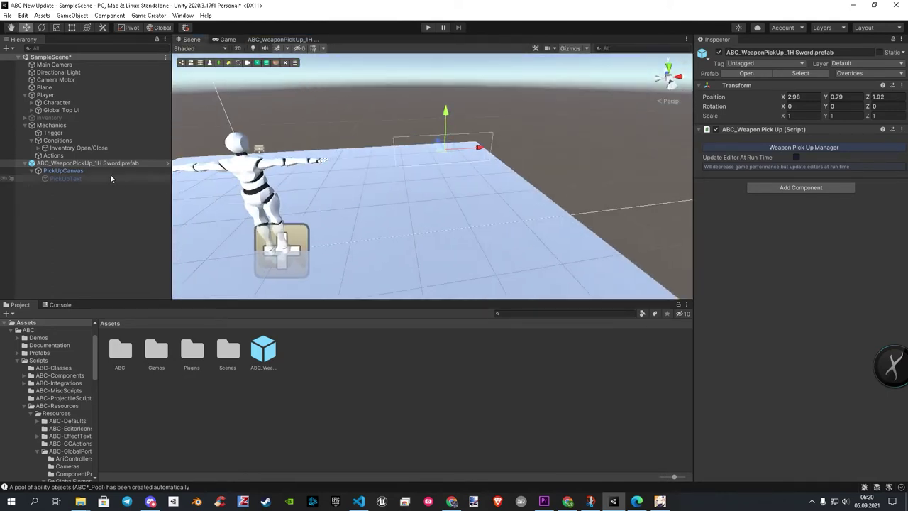
pyautogui.click(71, 177)
pyautogui.press('f')
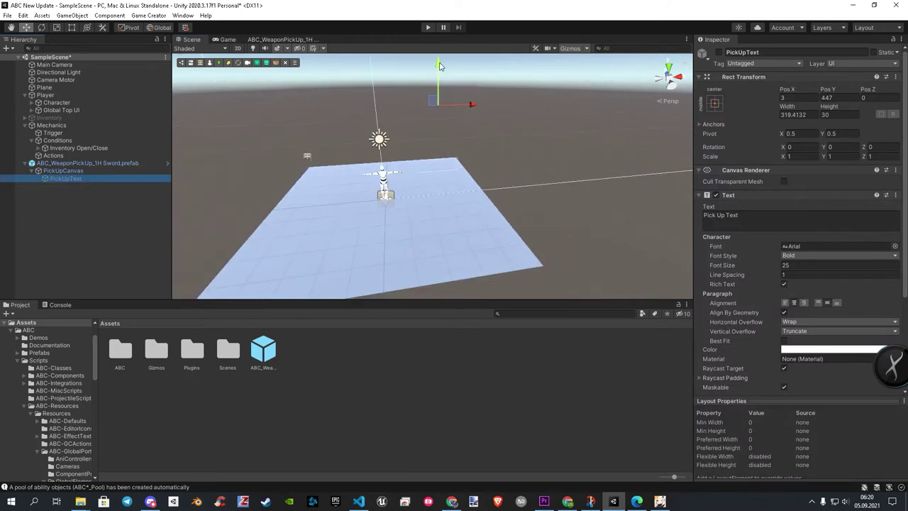
pyautogui.moveTo(441, 113); pyautogui.dragTo(440, 125)
pyautogui.press('f')
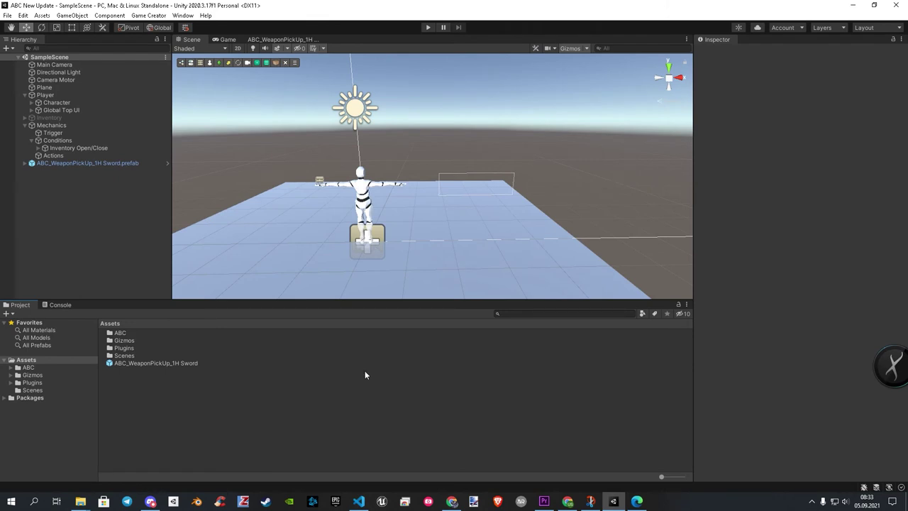
# Create a Game Creator Locomotion State asset in the Assets folder and name it Equip 1H Sword.
pyautogui.rightClick(168, 394)
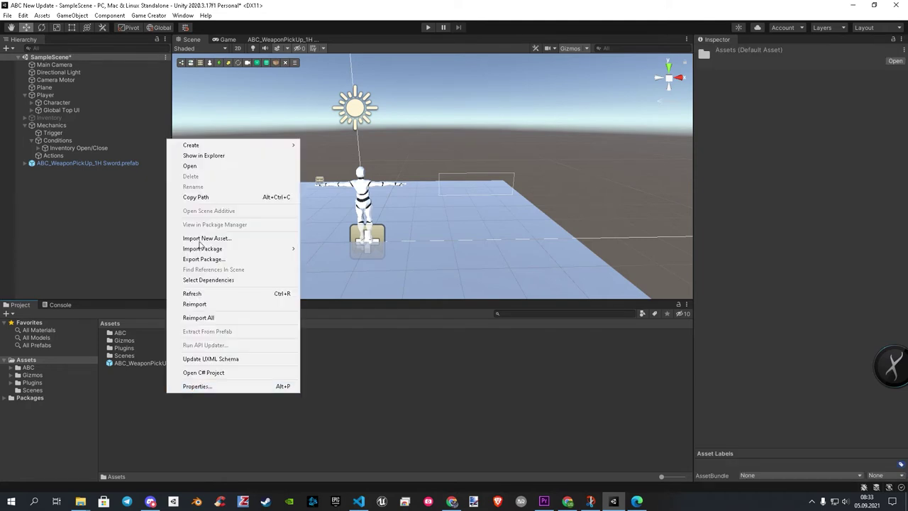
pyautogui.moveTo(197, 149)
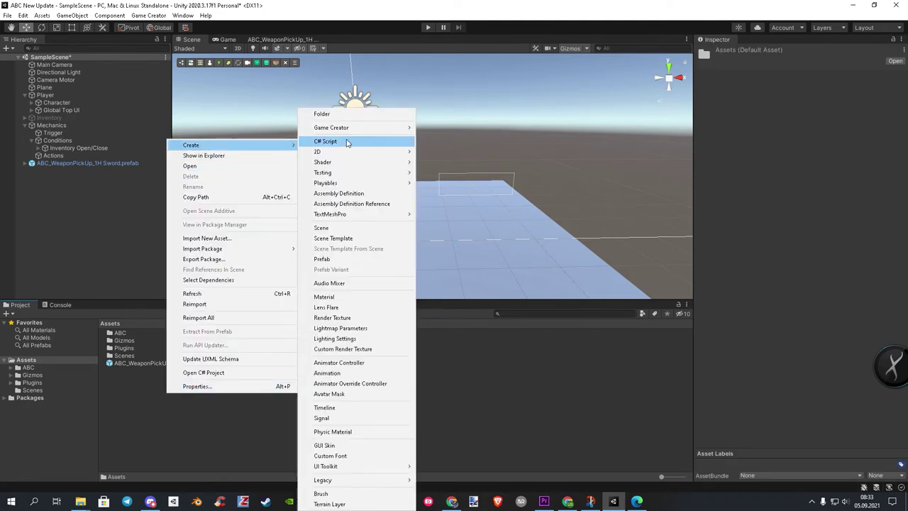
pyautogui.moveTo(350, 131)
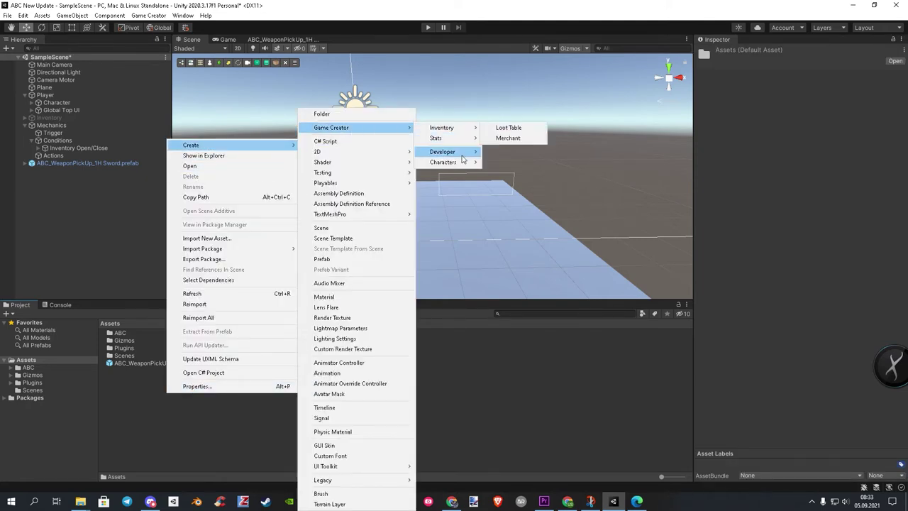
pyautogui.moveTo(460, 165)
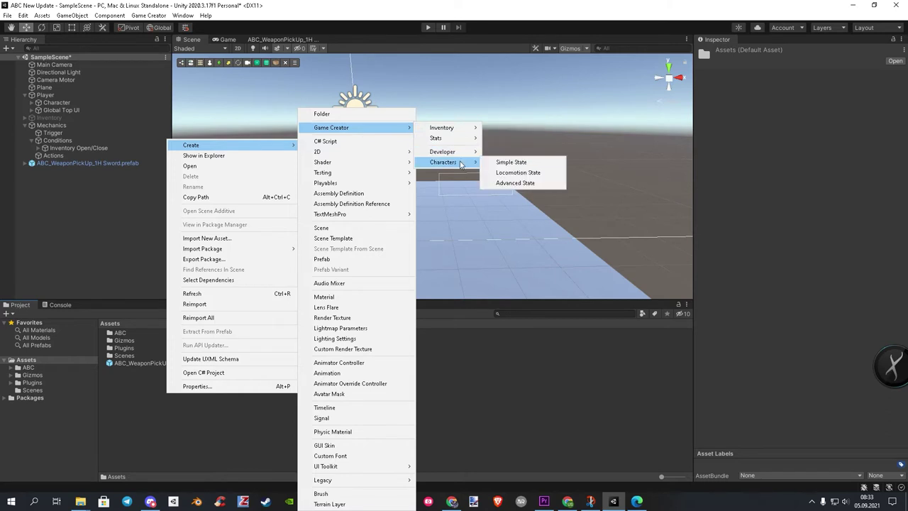
pyautogui.click(508, 174)
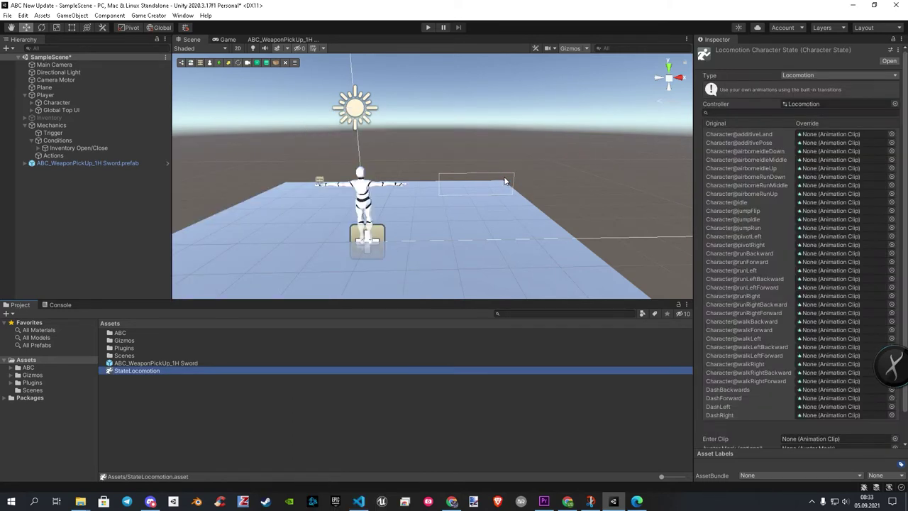
pyautogui.click(145, 372)
pyautogui.write('Equip')
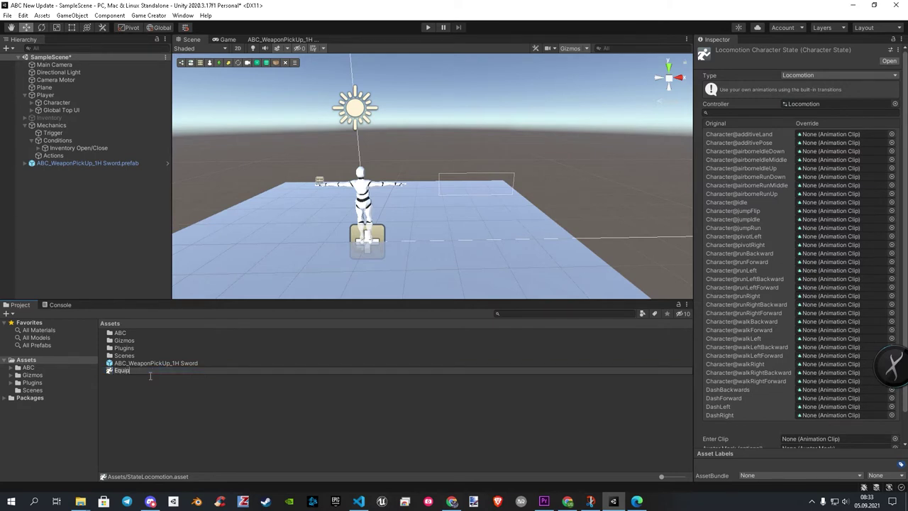
pyautogui.write(' 1H Sword')
pyautogui.press('Return')
# Create a second Game Creator Locomotion State asset in the Assets folder and name it Unequip Default.
pyautogui.rightClick(140, 383)
pyautogui.moveTo(171, 140)
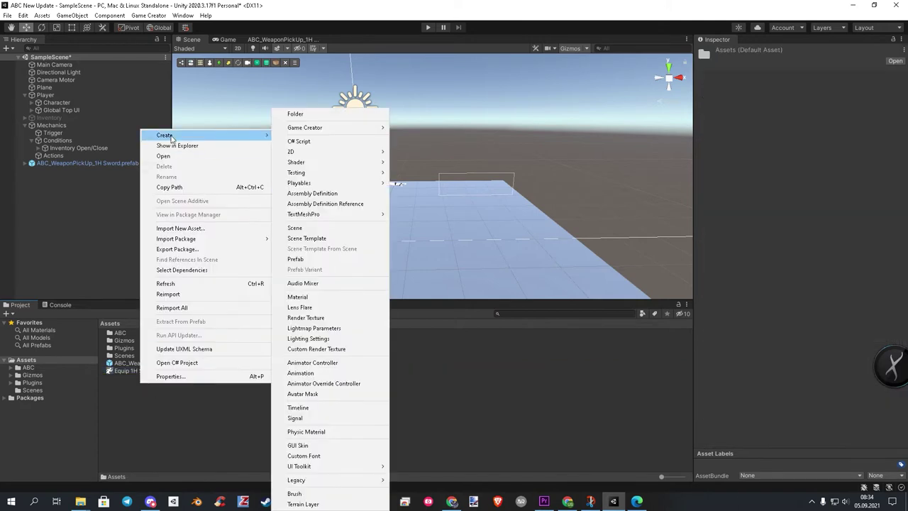
pyautogui.moveTo(304, 129)
pyautogui.moveTo(434, 165)
pyautogui.click(490, 165)
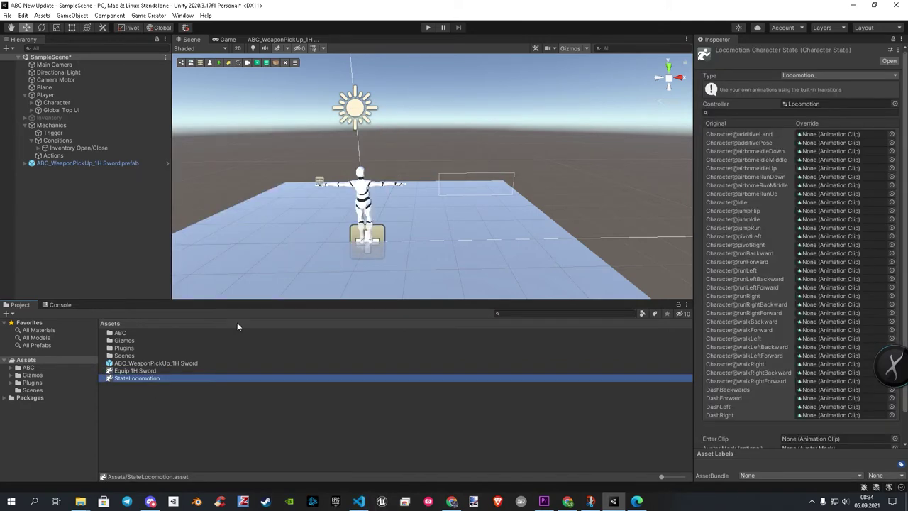
pyautogui.write('Unequip')
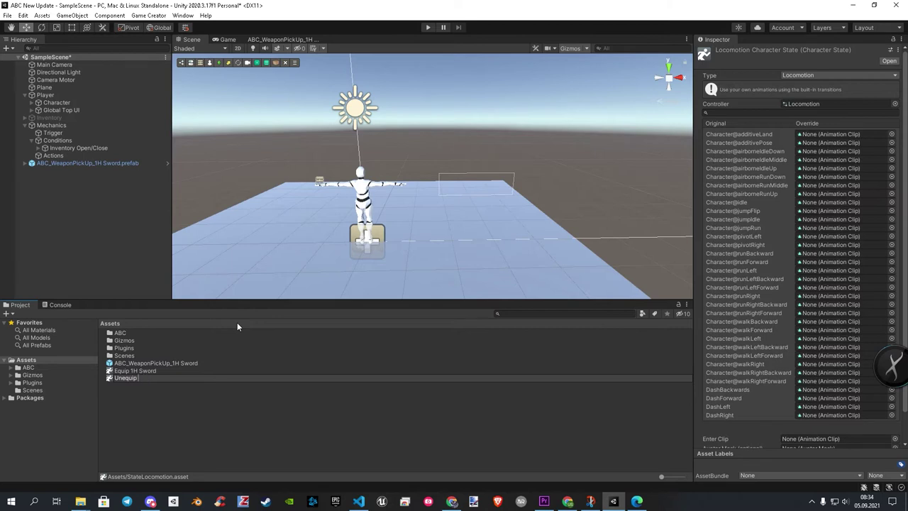
pyautogui.write(' Default')
pyautogui.press('Return')
# Open the Equip 1H Sword character state and lock the Inspector to it.
pyautogui.click(153, 372)
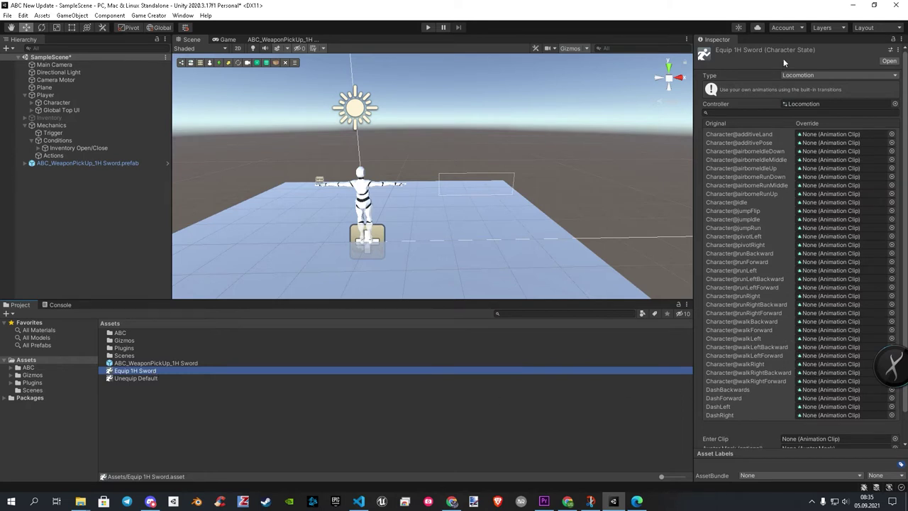
pyautogui.scroll(-2, 796, 376)
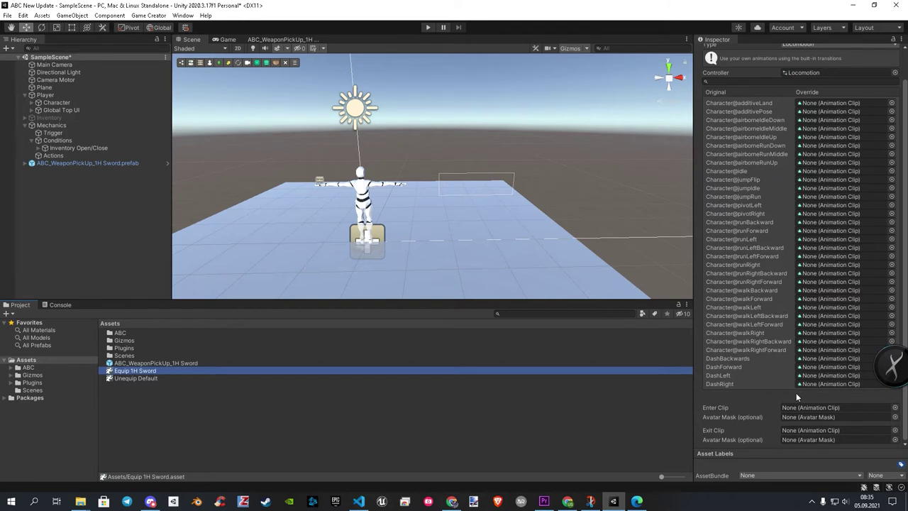
pyautogui.click(893, 41)
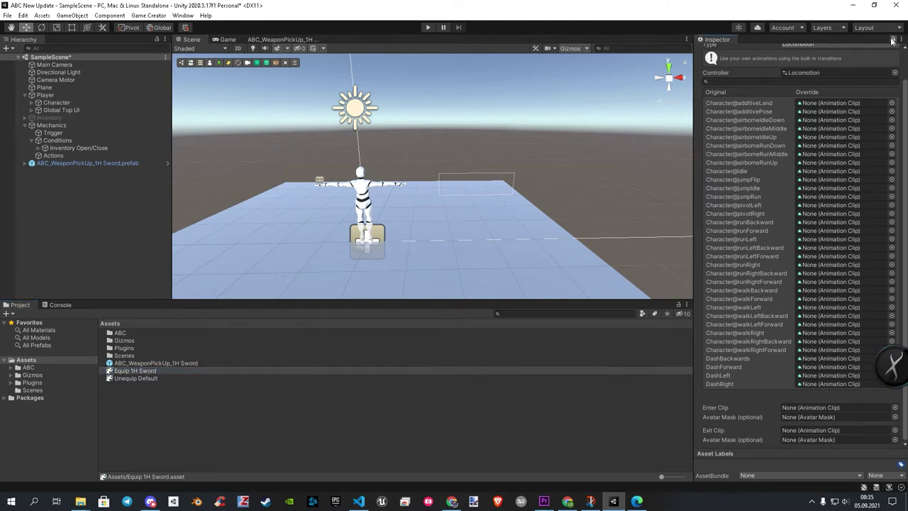
pyautogui.click(895, 40)
# Assign the IdleWithSwordSide clip from ABC/Prefabs/Animations/Idle as the Character@idle override of the Equip 1H Sword state.
pyautogui.doubleClick(121, 333)
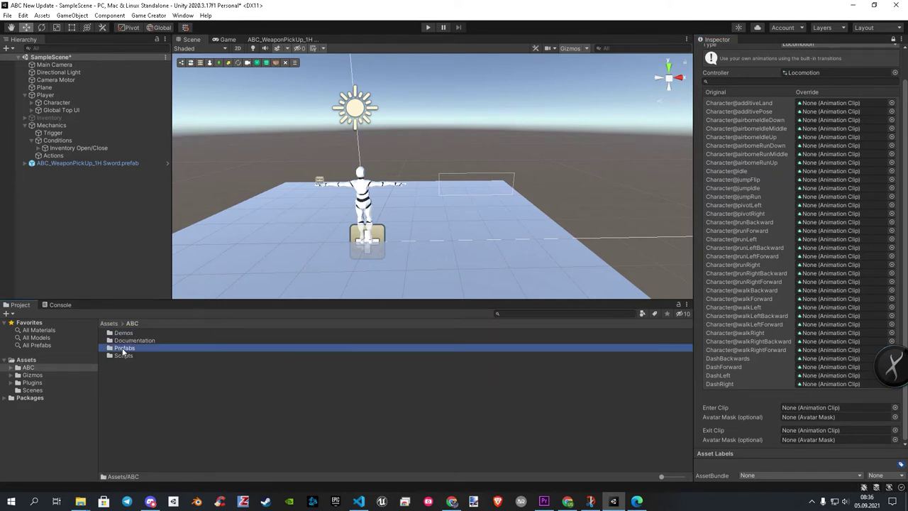
pyautogui.doubleClick(125, 349)
pyautogui.doubleClick(129, 333)
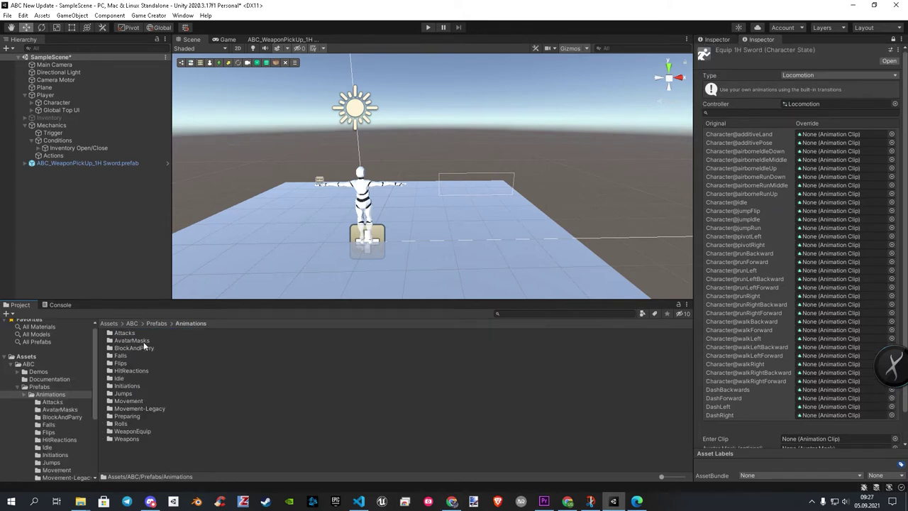
pyautogui.doubleClick(116, 379)
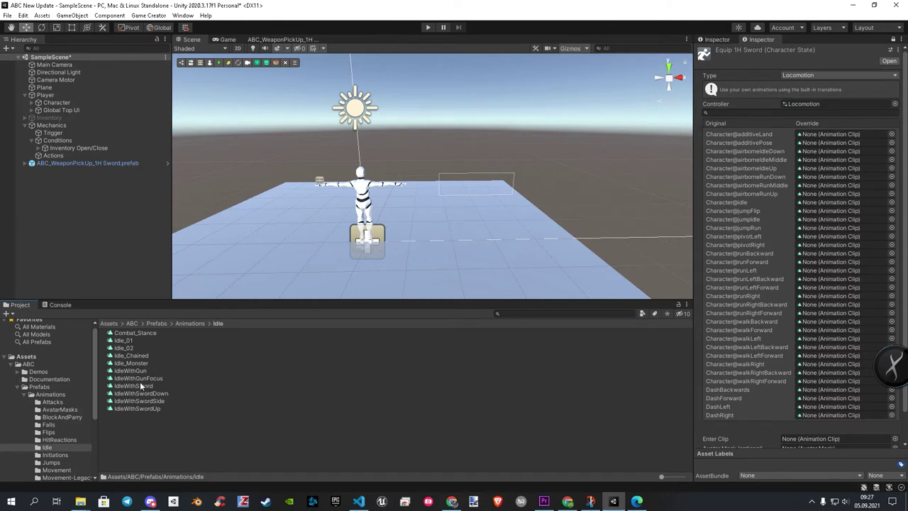
pyautogui.click(123, 402)
pyautogui.moveTo(120, 404); pyautogui.dragTo(815, 206)
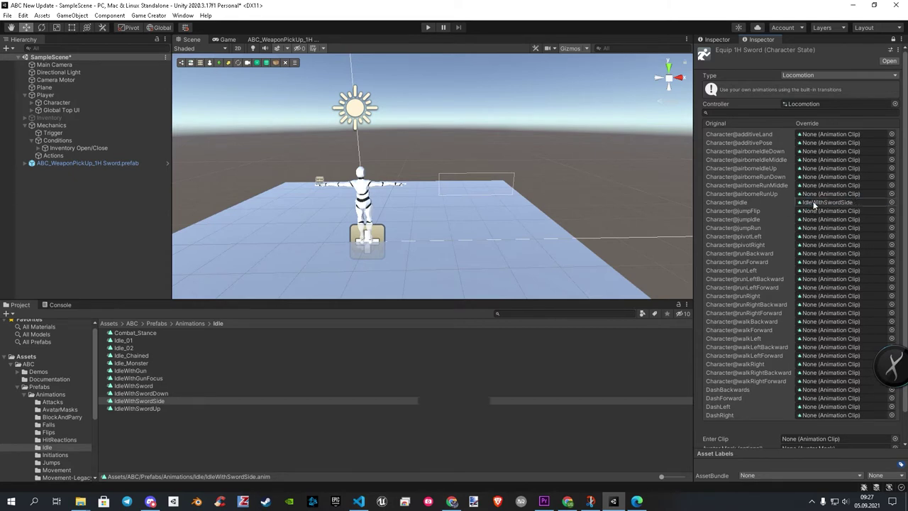
# Assign the Idle_02 clip as the Character@idle override of the Unequip Default state.
pyautogui.click(132, 348)
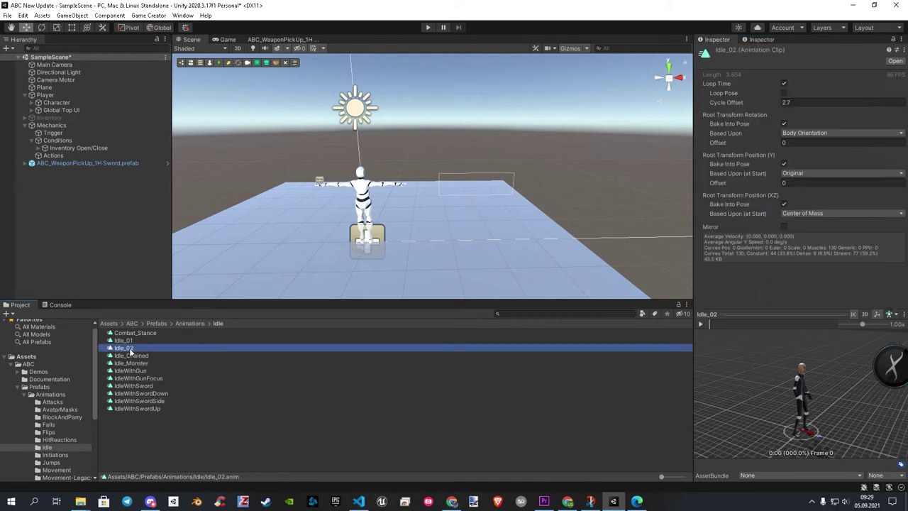
pyautogui.click(762, 40)
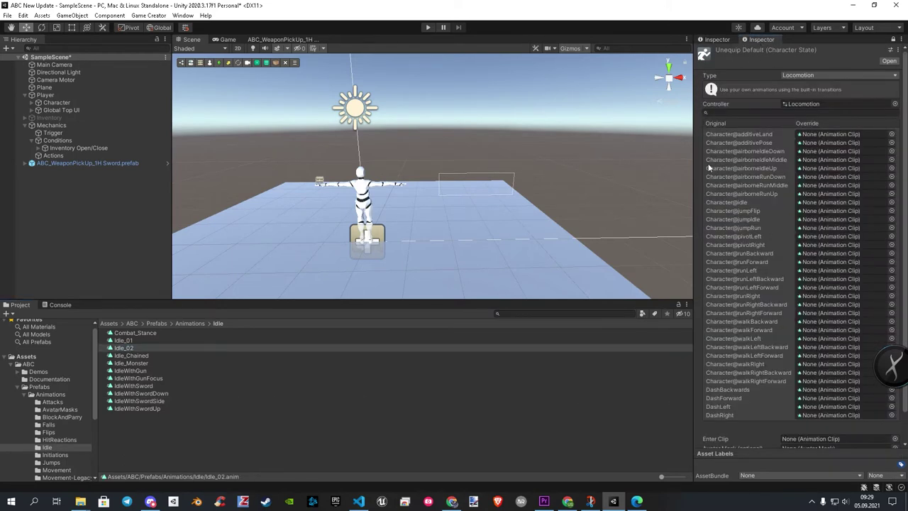
pyautogui.moveTo(120, 349); pyautogui.dragTo(822, 203)
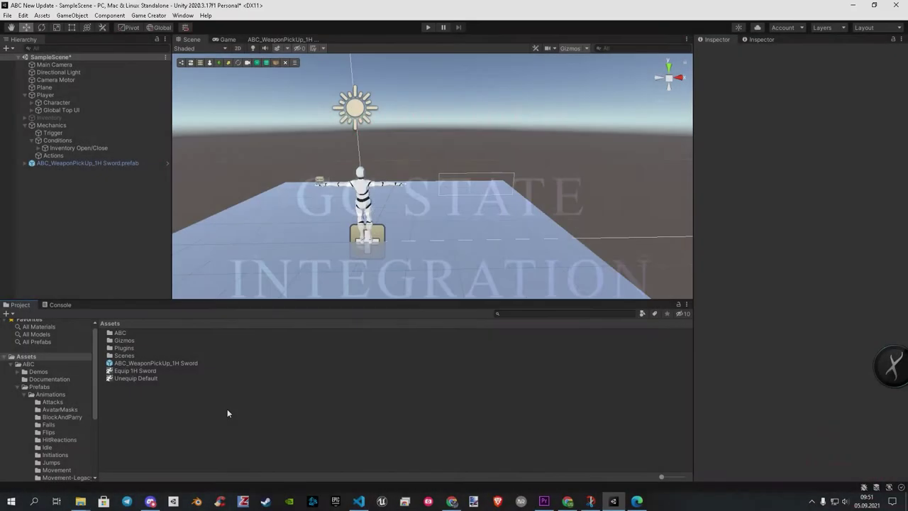
# Load the 1H Sword global element from the Player's Ability Manager and open its weapon for modification.
pyautogui.click(45, 94)
pyautogui.scroll(-8, 746, 163)
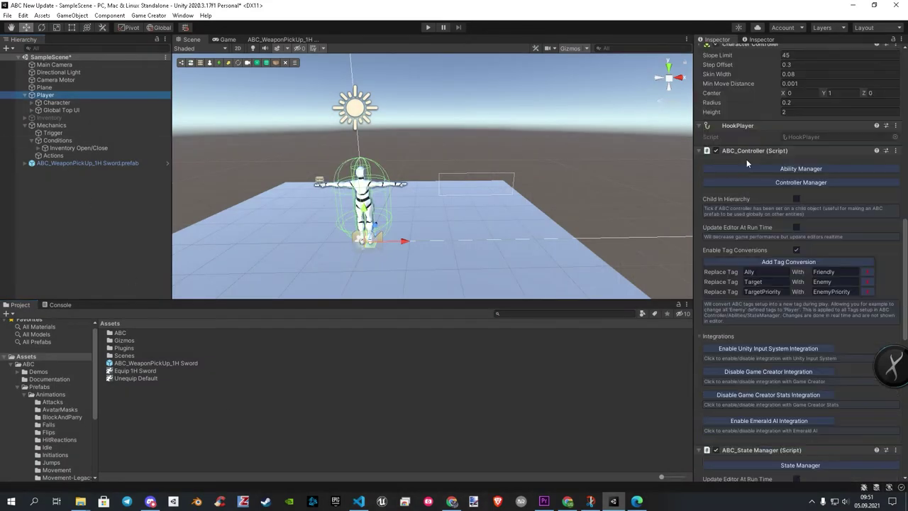
pyautogui.click(767, 168)
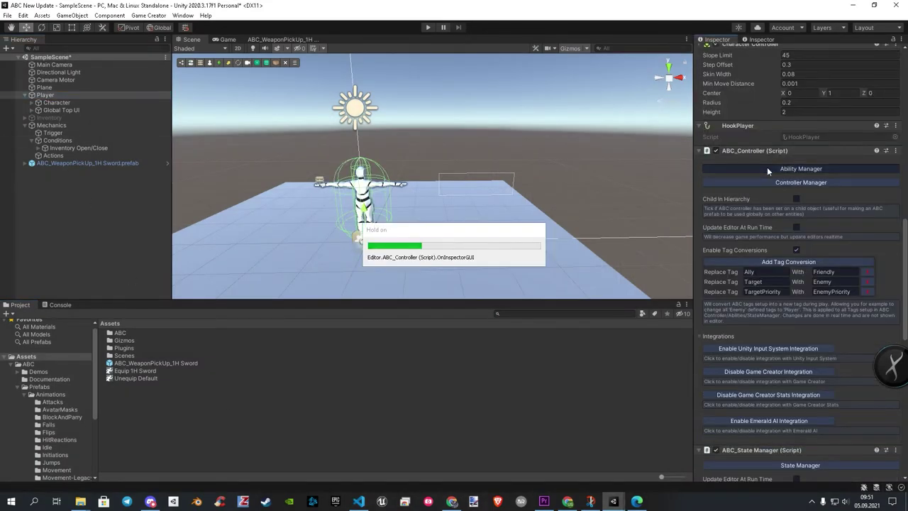
pyautogui.click(437, 145)
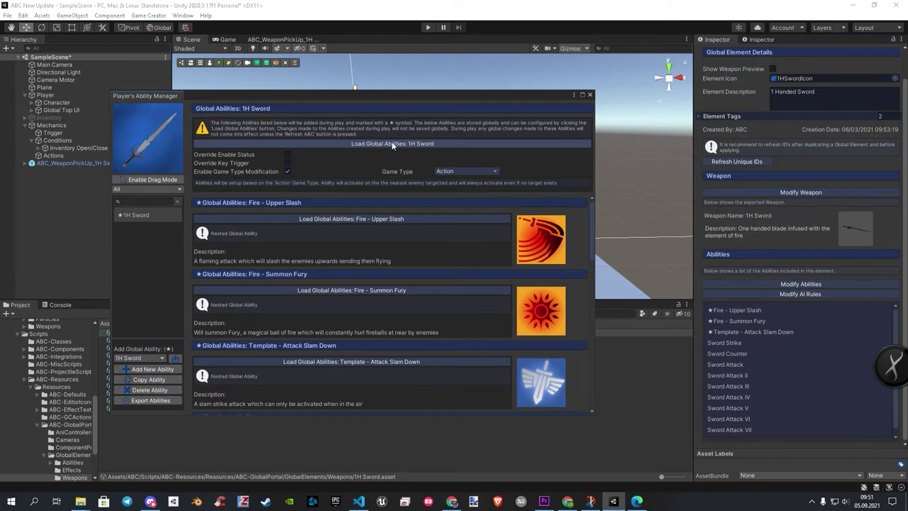
pyautogui.click(804, 195)
pyautogui.moveTo(453, 90); pyautogui.dragTo(473, 87)
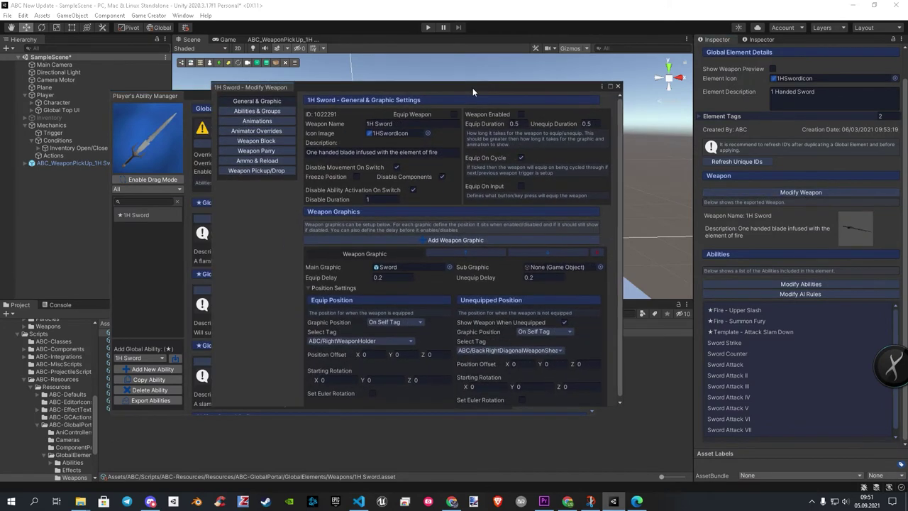
# Assign the Equip 1H Sword and Unequip Default states in the sword's Animator Override settings with GC State Integration enabled.
pyautogui.click(257, 131)
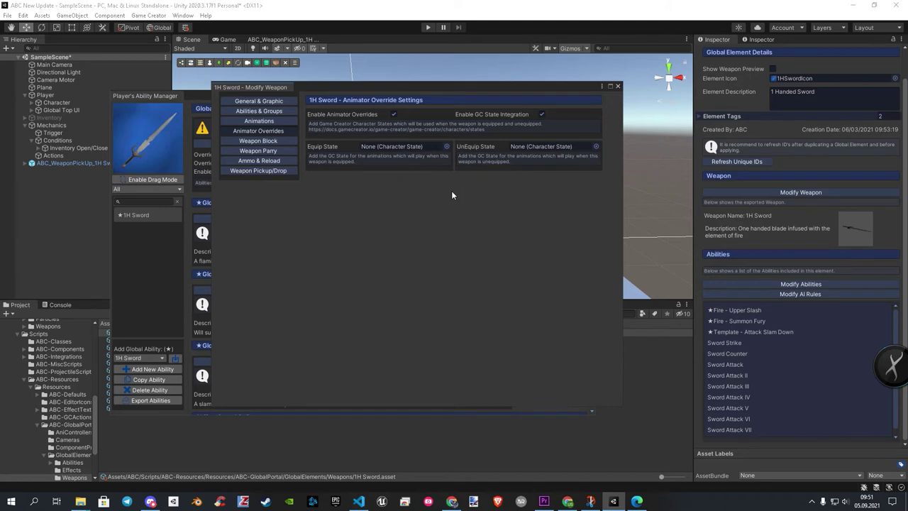
pyautogui.click(342, 100)
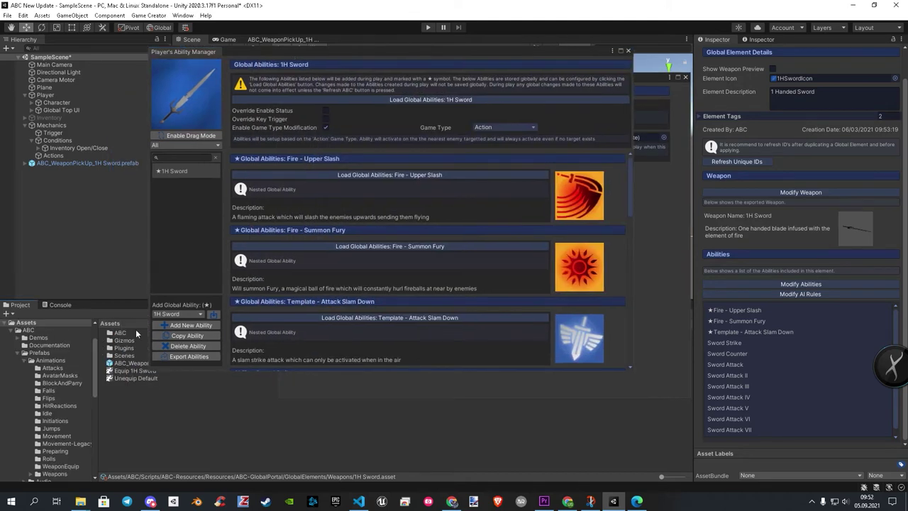
pyautogui.moveTo(131, 370); pyautogui.dragTo(610, 142)
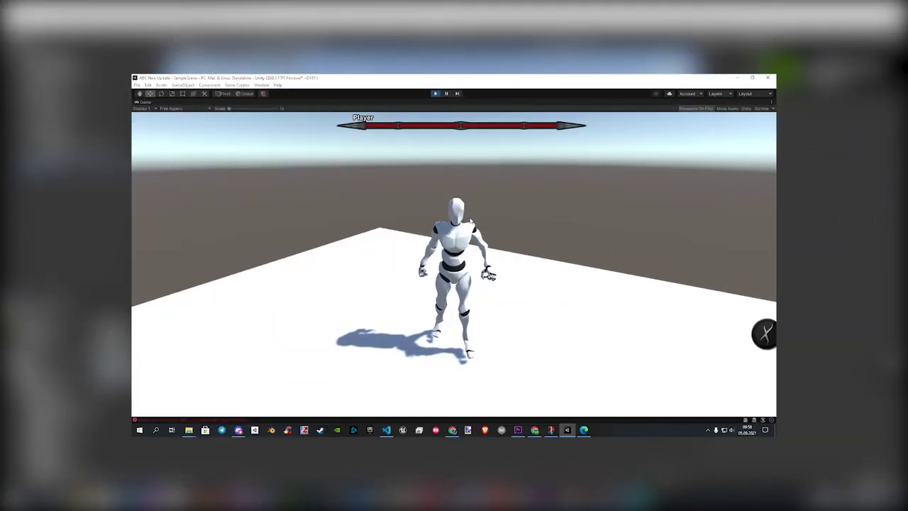
# In play mode, move the sword from the inventory into a hand equipment slot and close the inventory.
pyautogui.press('i')
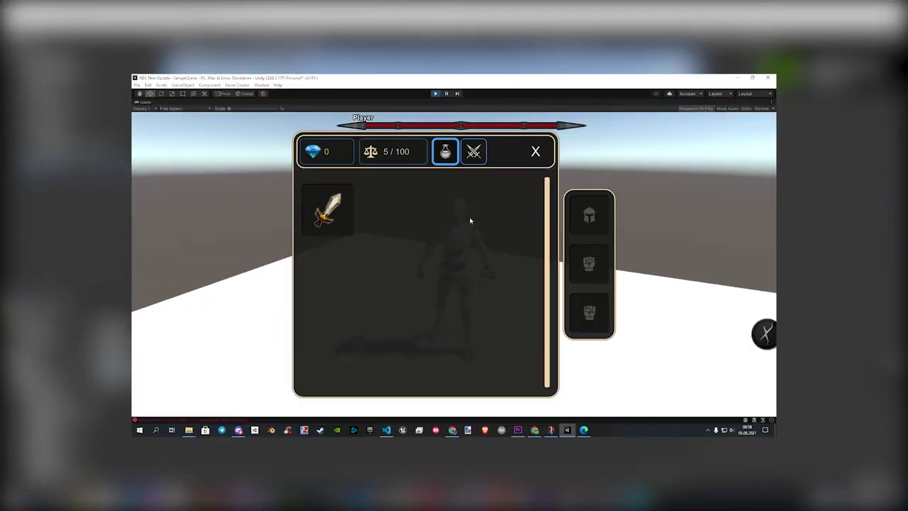
pyautogui.moveTo(334, 213); pyautogui.dragTo(589, 261)
pyautogui.press('i')
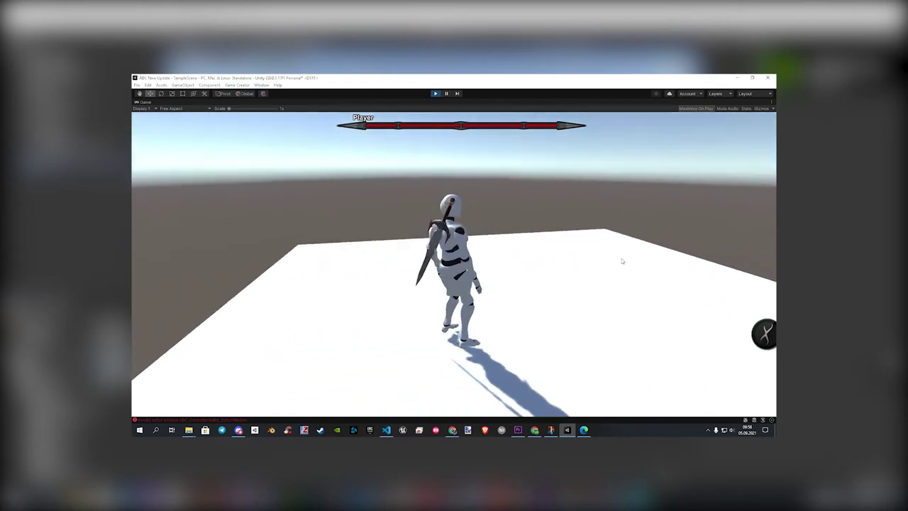
# Test drawing and sheathing the sword while moving the character to check the equipped and unequipped idle animations.
pyautogui.click(623, 257)
pyautogui.press('w')
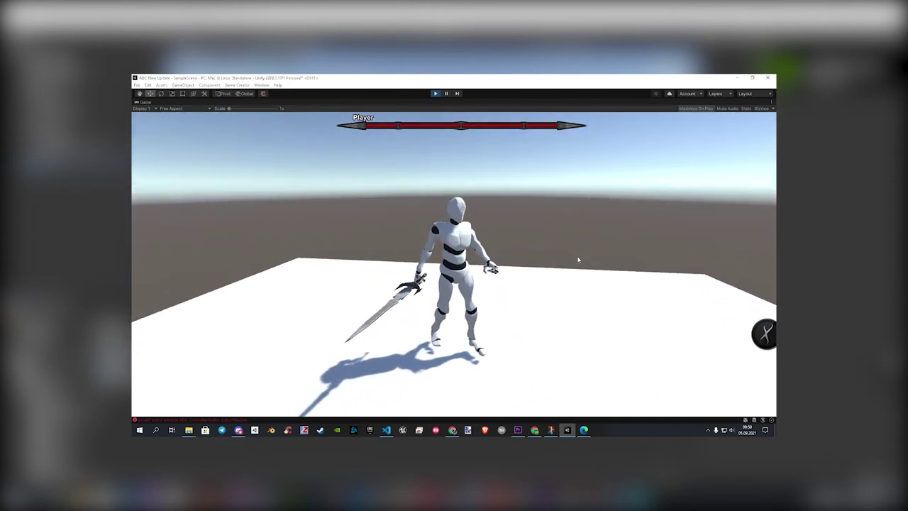
pyautogui.press('w')
pyautogui.press('e')
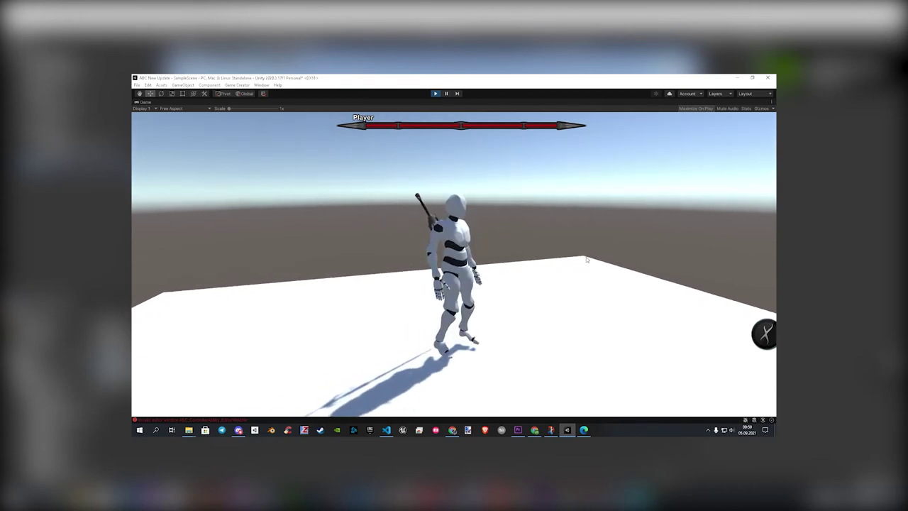
pyautogui.press('e')
pyautogui.click(561, 259)
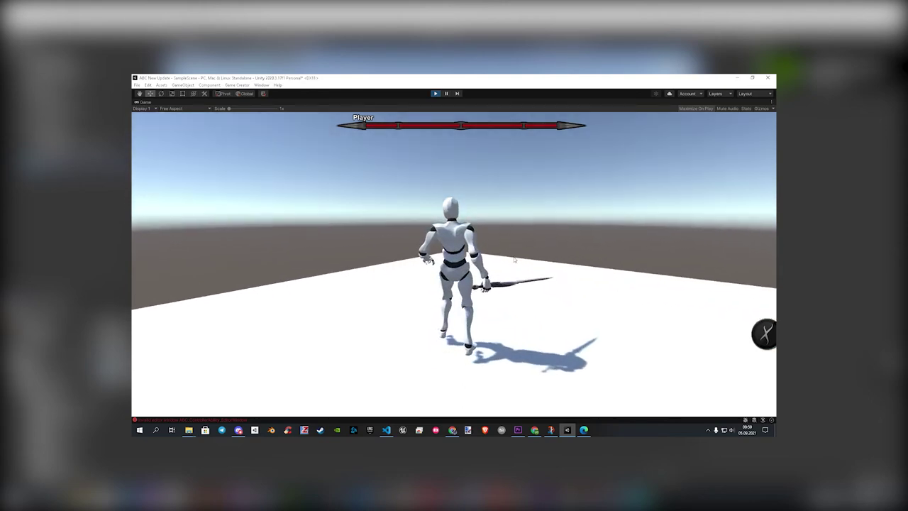
pyautogui.press('w')
pyautogui.press('e')
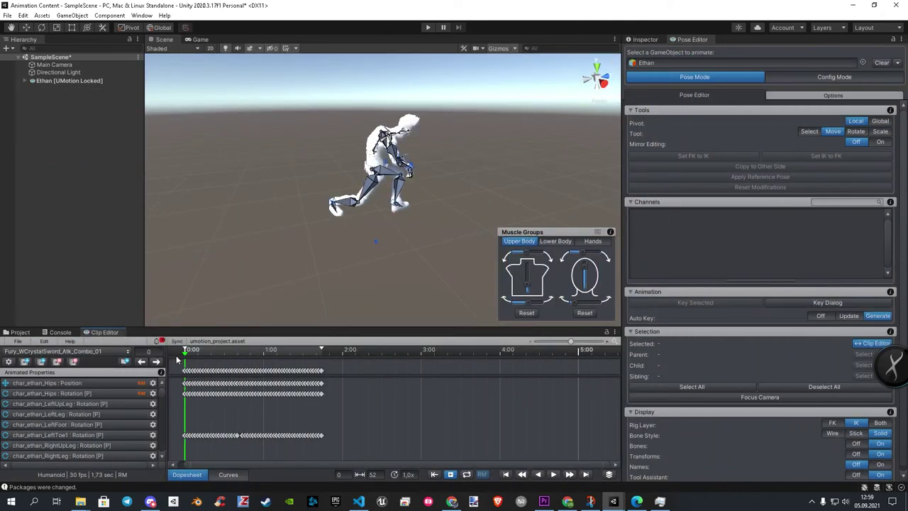
# Scrub through the Fury_WCrystalSword_Atk_Combo_01 animation in the UMotion clip timeline of the Animation Content project.
pyautogui.moveTo(178, 360); pyautogui.dragTo(304, 359)
pyautogui.press('f')
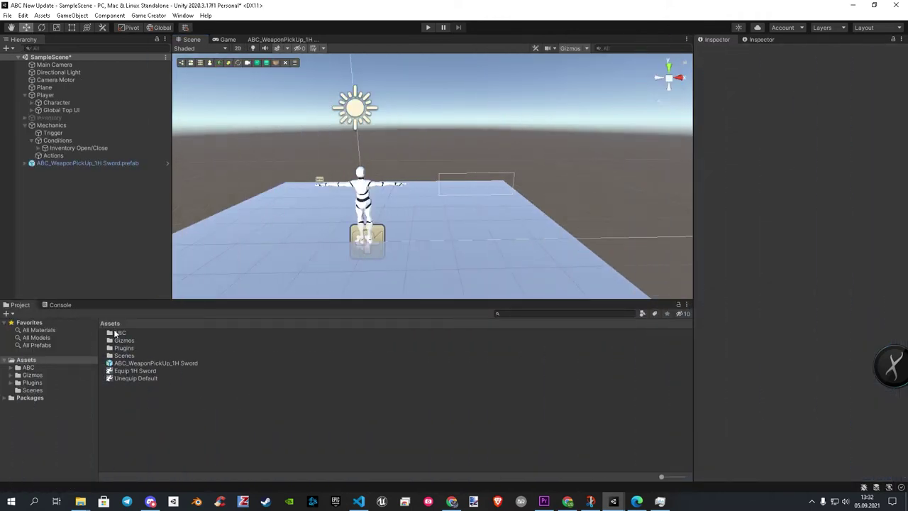
# For the IdleWithSwordSide clip, base Root Transform Rotation on Original and set the Root Transform Position (Y) offset to 0.08.
pyautogui.doubleClick(122, 348)
pyautogui.doubleClick(126, 333)
pyautogui.doubleClick(119, 378)
pyautogui.click(132, 402)
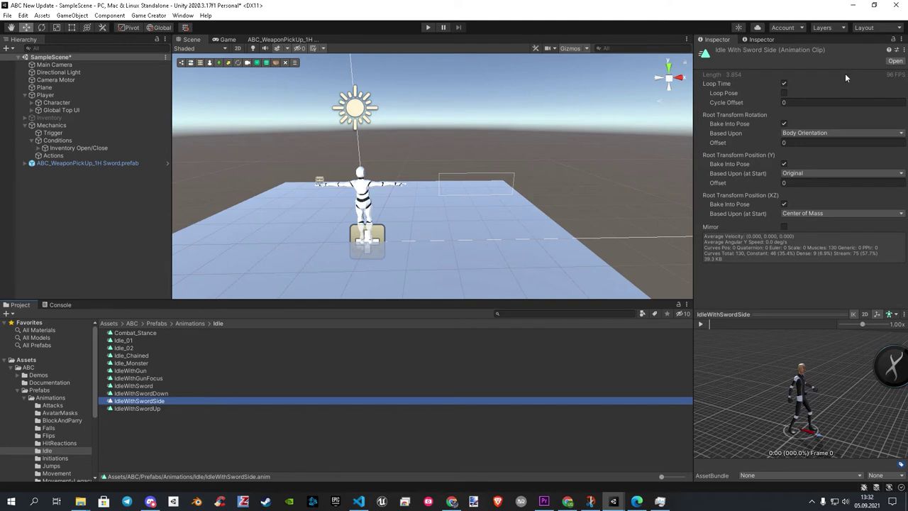
pyautogui.click(813, 133)
pyautogui.click(810, 142)
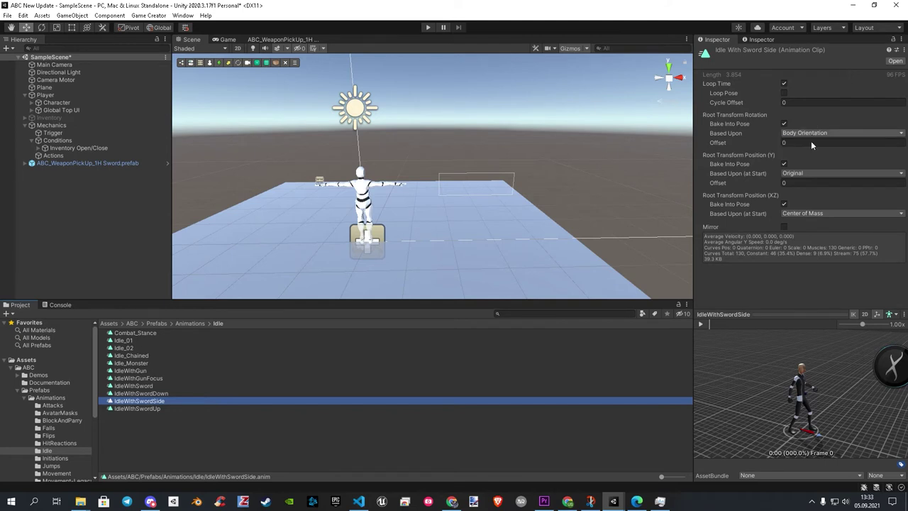
pyautogui.click(795, 184)
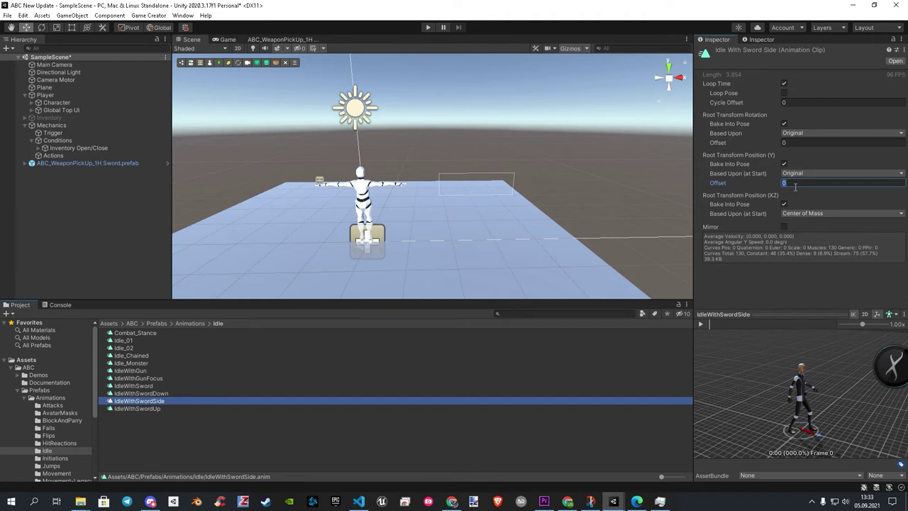
pyautogui.write('0.08')
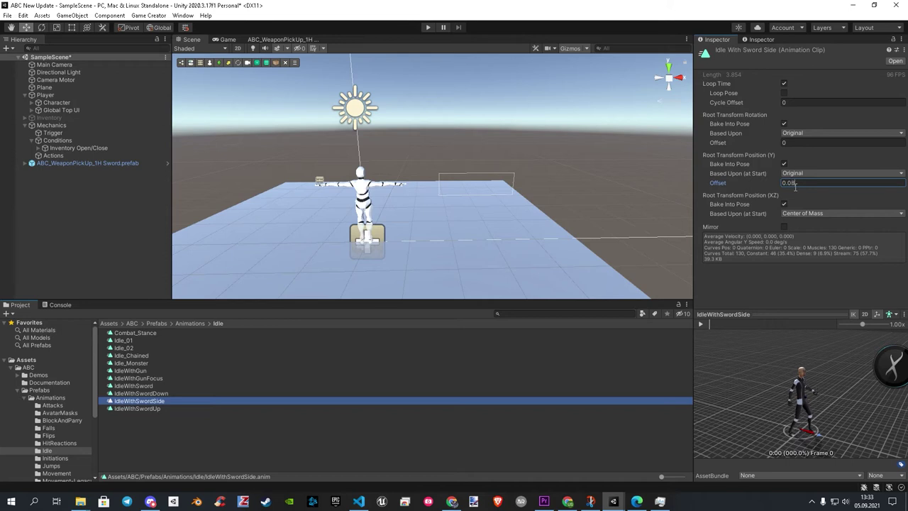
# For the Idle_02 clip, base Root Transform Rotation on Original and set the Root Transform Position (Y) offset to 0.08.
pyautogui.click(157, 323)
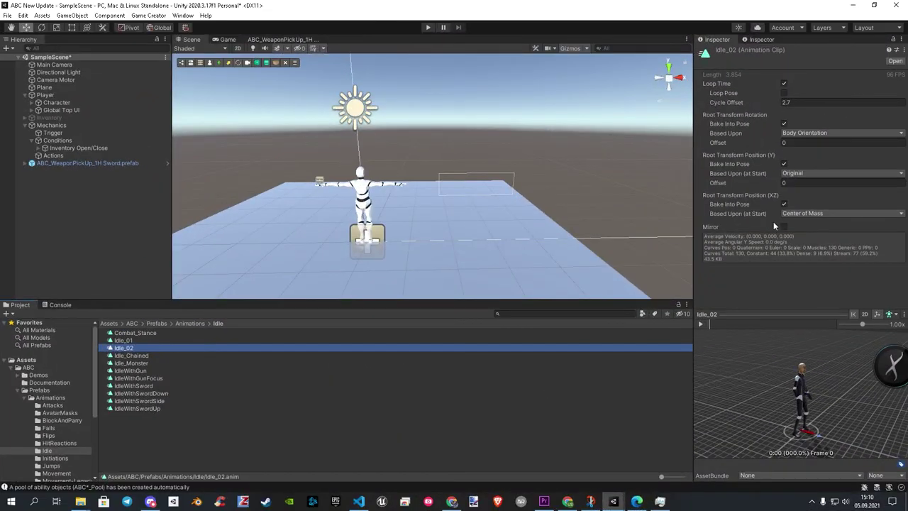
pyautogui.click(820, 133)
pyautogui.click(816, 142)
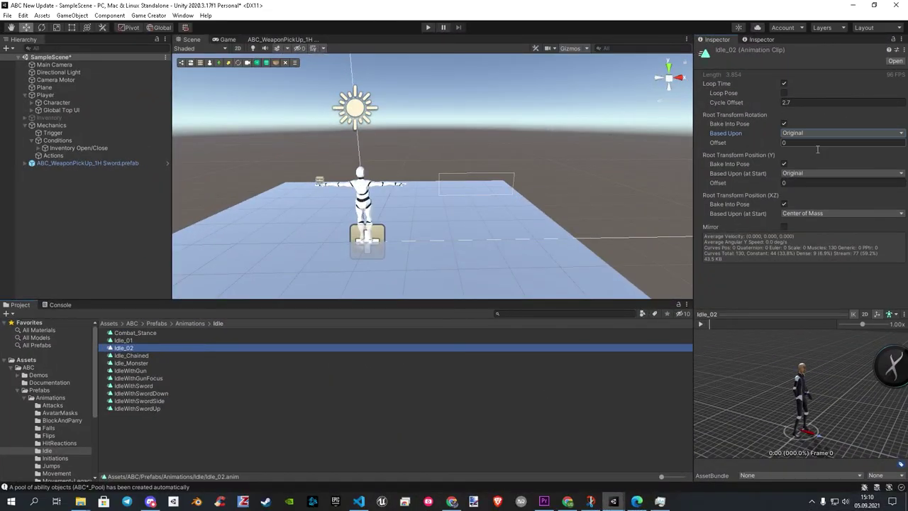
pyautogui.click(798, 183)
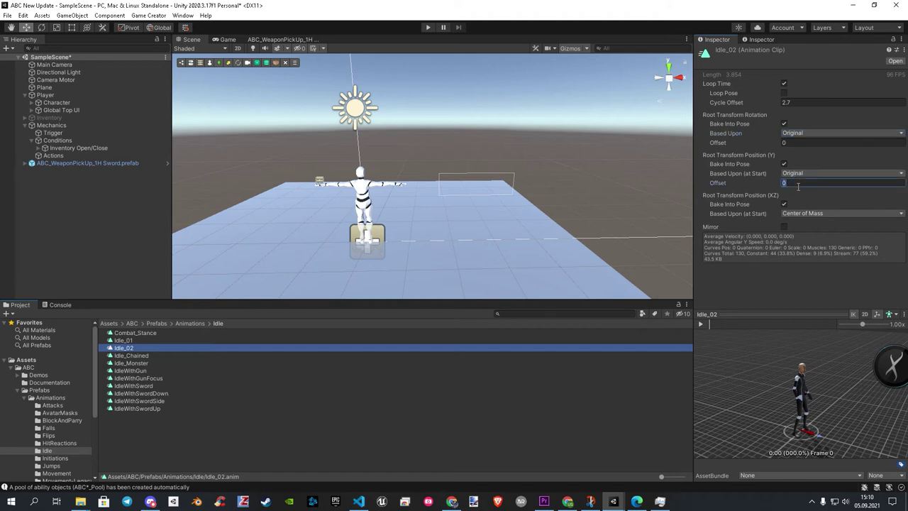
pyautogui.write('0.08')
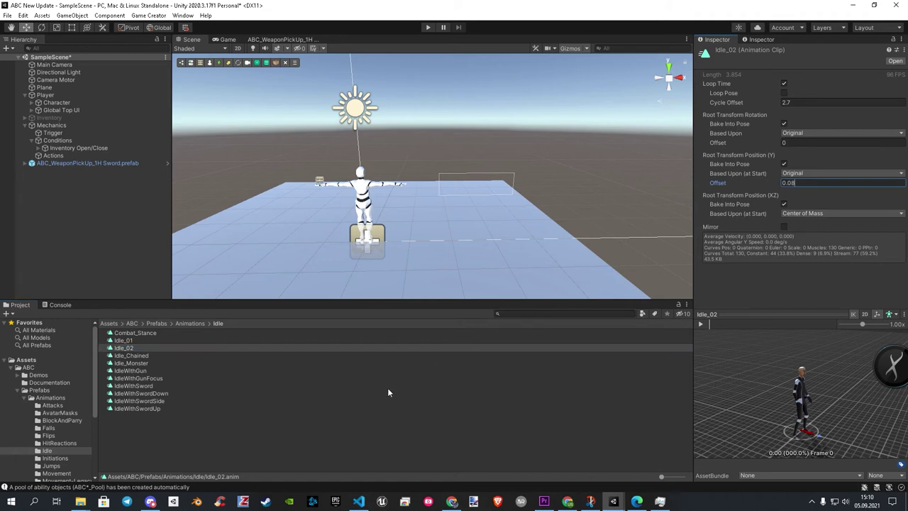
# Review the general settings in the Player's ABC Controller Manager, including the idle mode options.
pyautogui.click(110, 324)
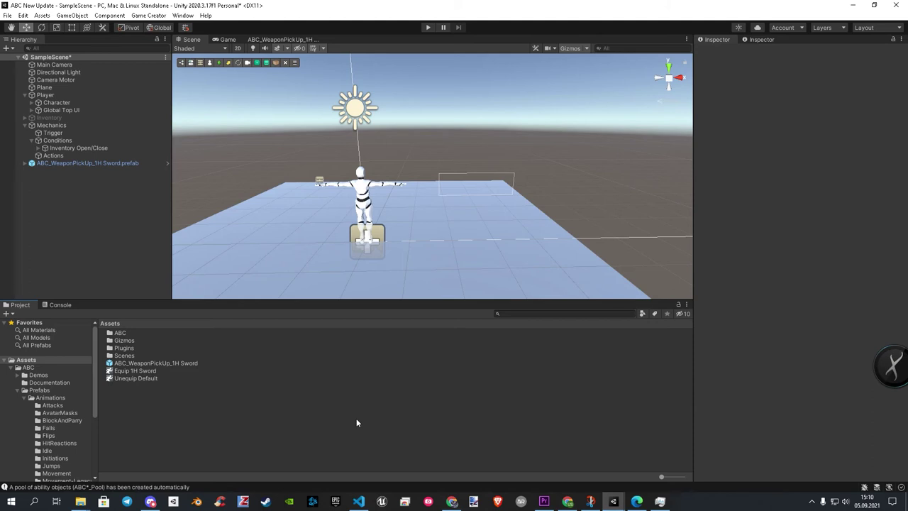
pyautogui.click(56, 95)
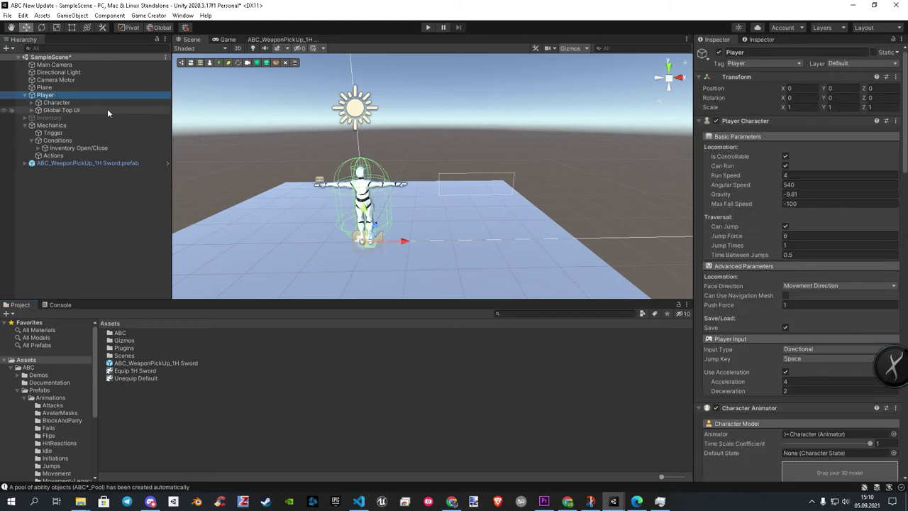
pyautogui.scroll(-15, 713, 353)
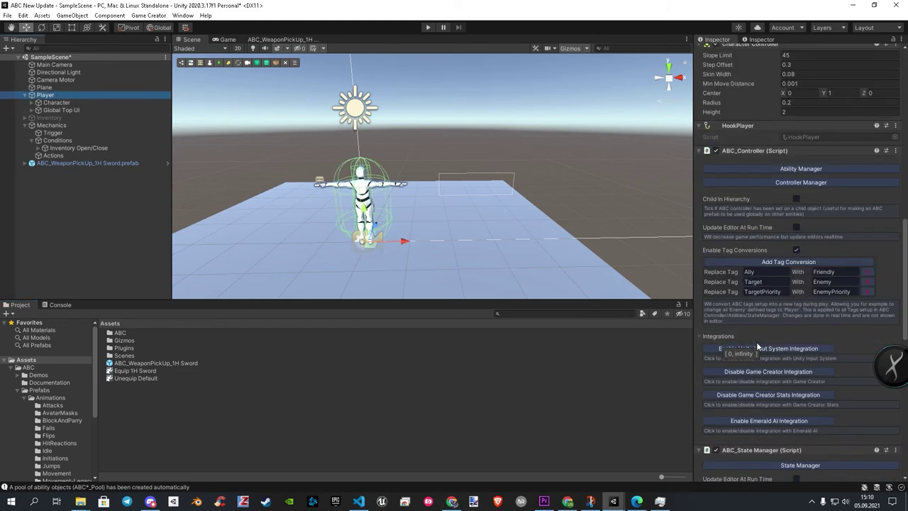
pyautogui.click(785, 182)
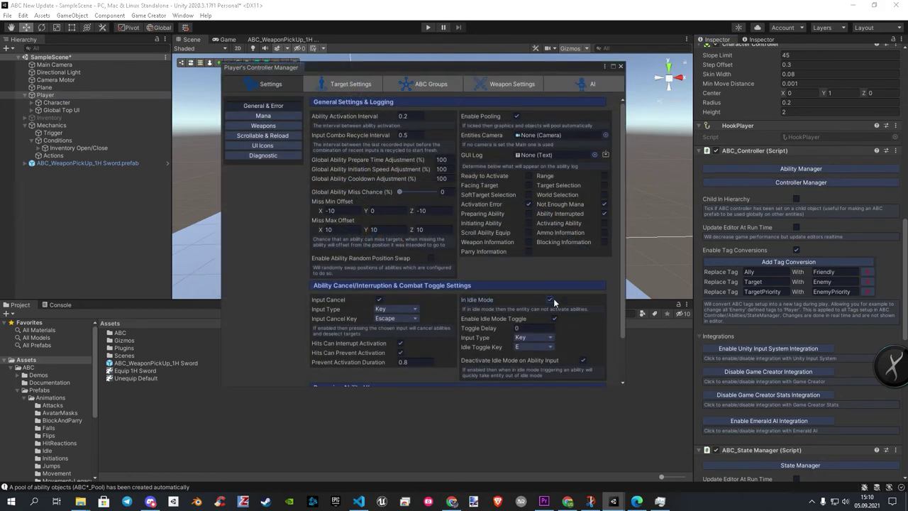
pyautogui.click(621, 67)
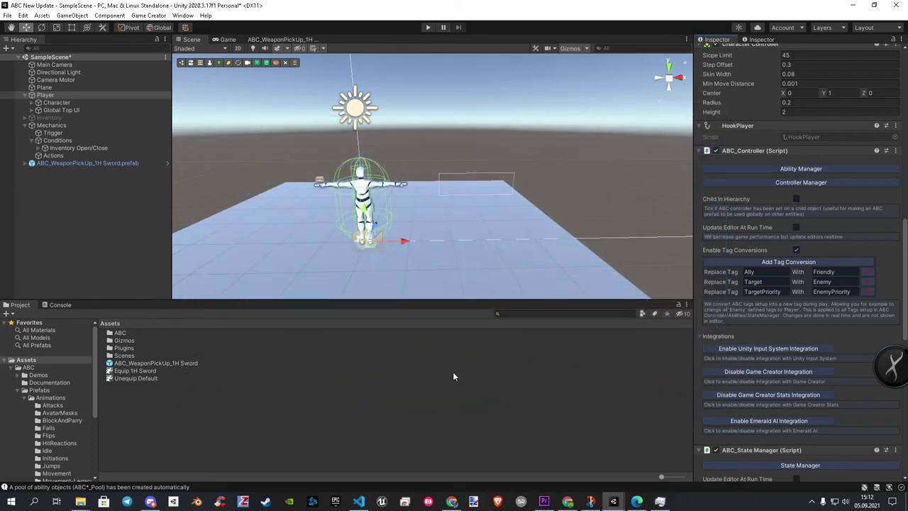
# Open the initiating animation settings of the Sword Attack ability within the Player's 1H Sword global abilities.
pyautogui.click(752, 169)
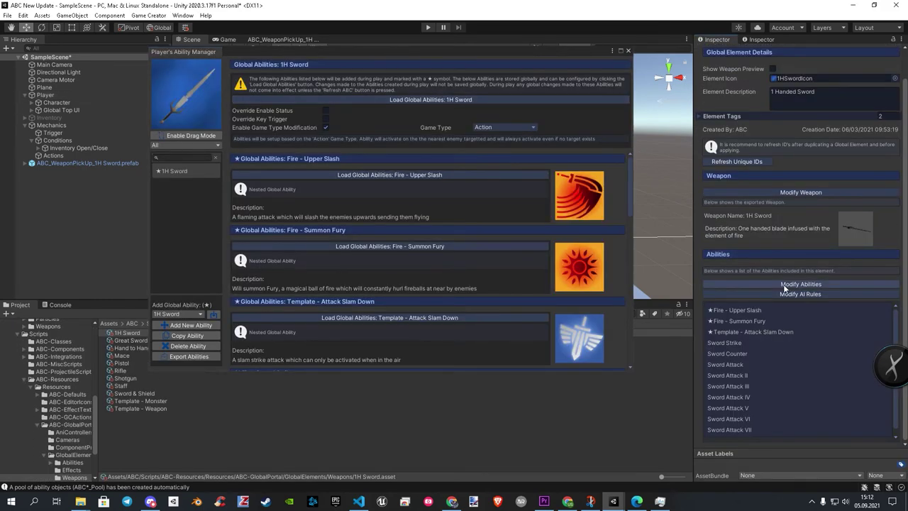
pyautogui.click(785, 285)
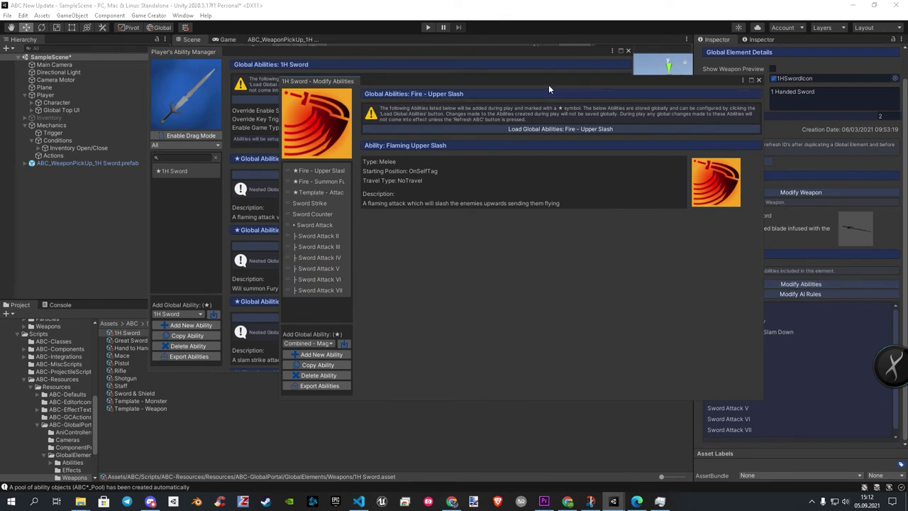
pyautogui.moveTo(549, 83); pyautogui.dragTo(479, 56)
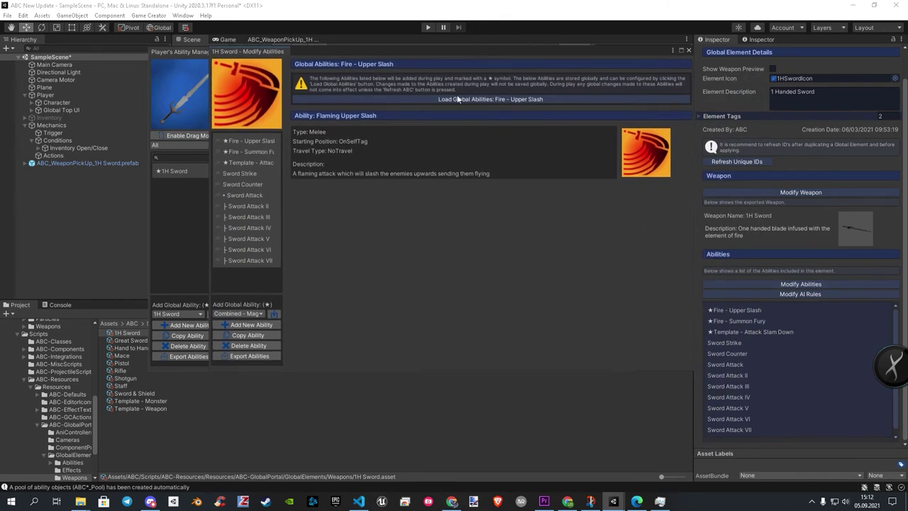
pyautogui.click(243, 194)
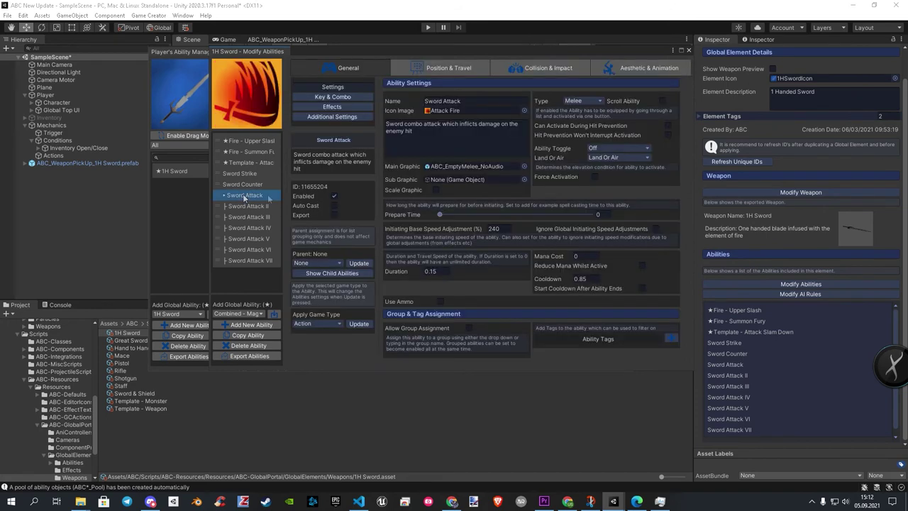
pyautogui.click(647, 65)
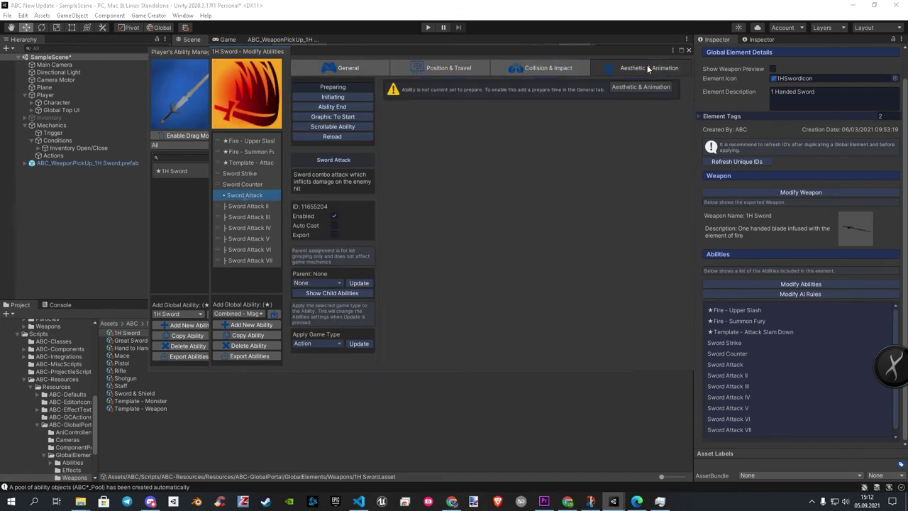
pyautogui.click(338, 97)
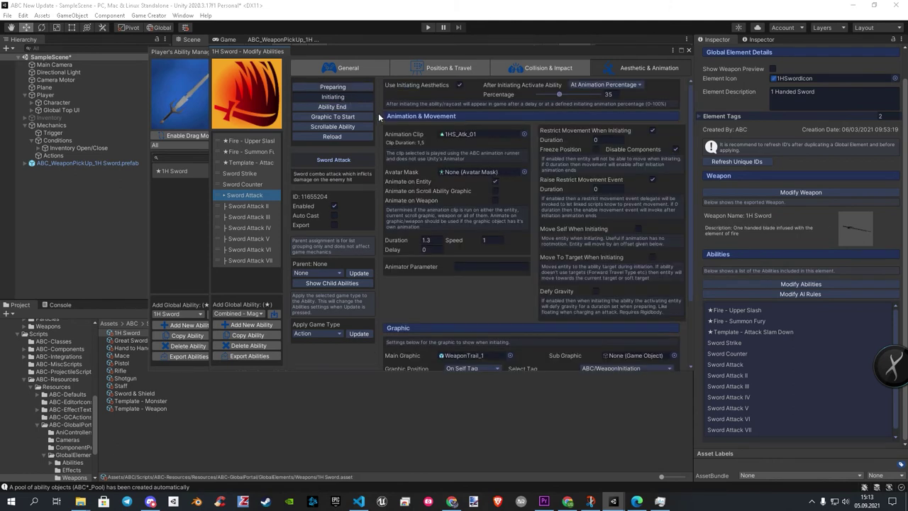
# Locate Sword Attack's 1HS_Atk_01 clip in the project and set its Root Transform Position (Y) offset to 0.08.
pyautogui.click(462, 133)
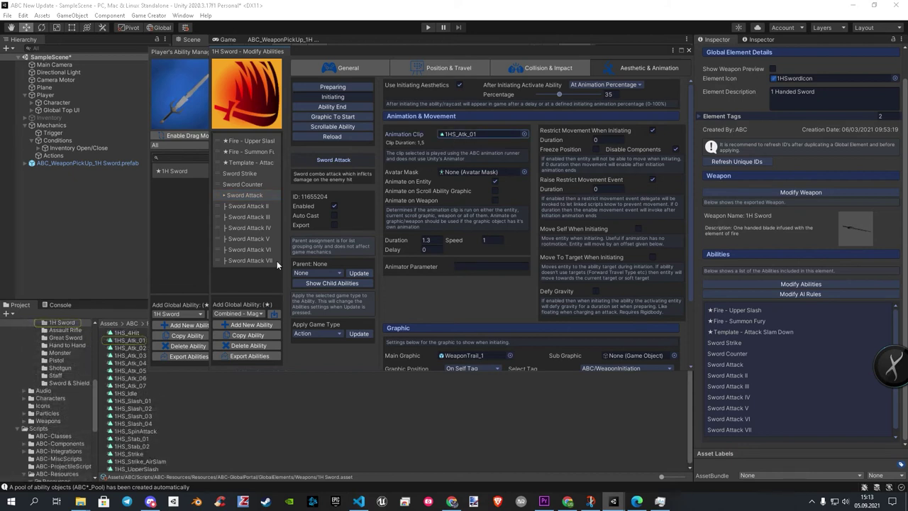
pyautogui.click(120, 341)
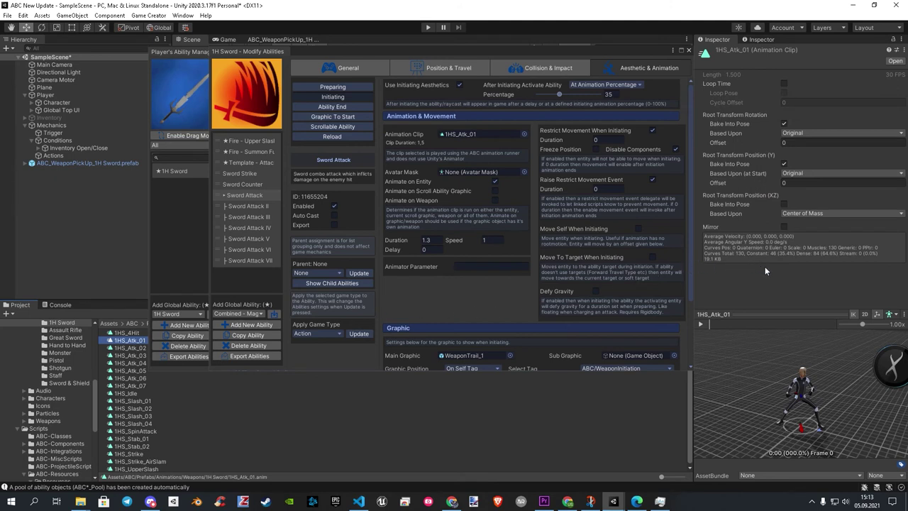
pyautogui.click(790, 183)
pyautogui.write('0.08')
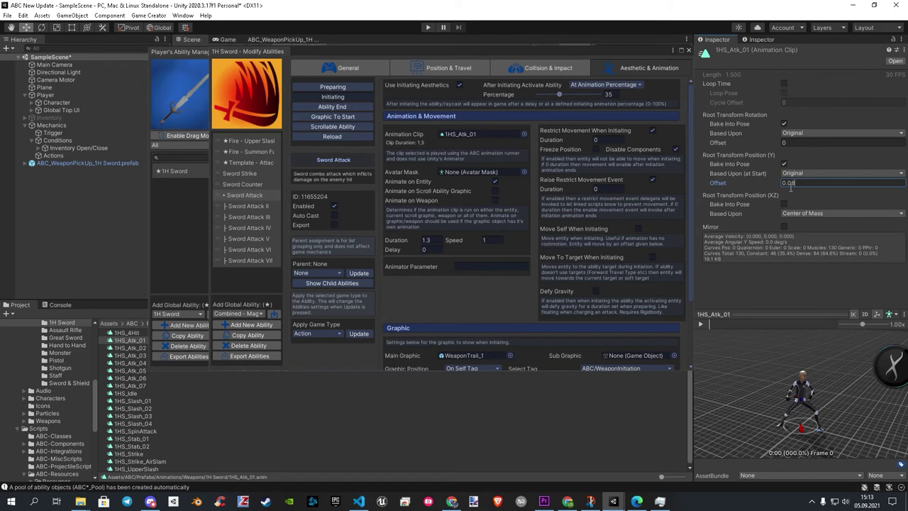
# Set the Root Transform Position (Y) offset to 0.08 for the 1HS_Atk_02, 1HS_Atk_03 and 1HS_Atk_04 clips.
pyautogui.click(249, 206)
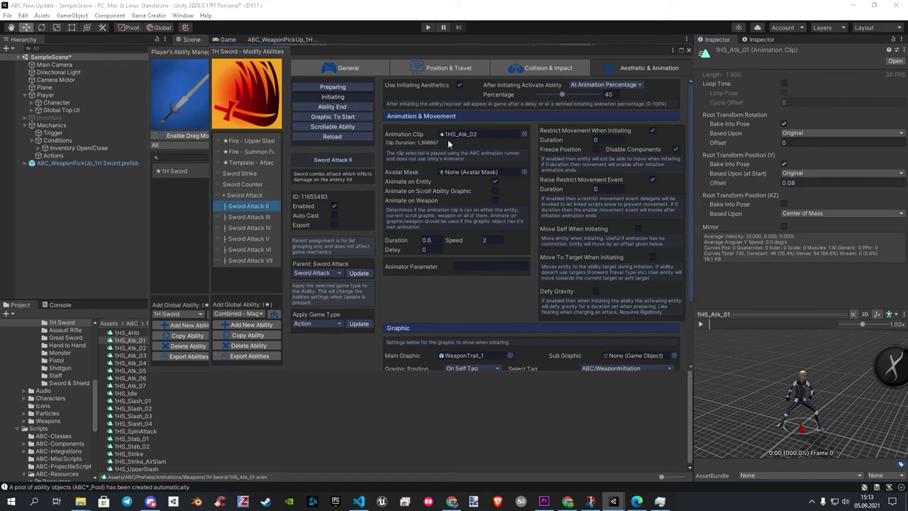
pyautogui.click(125, 347)
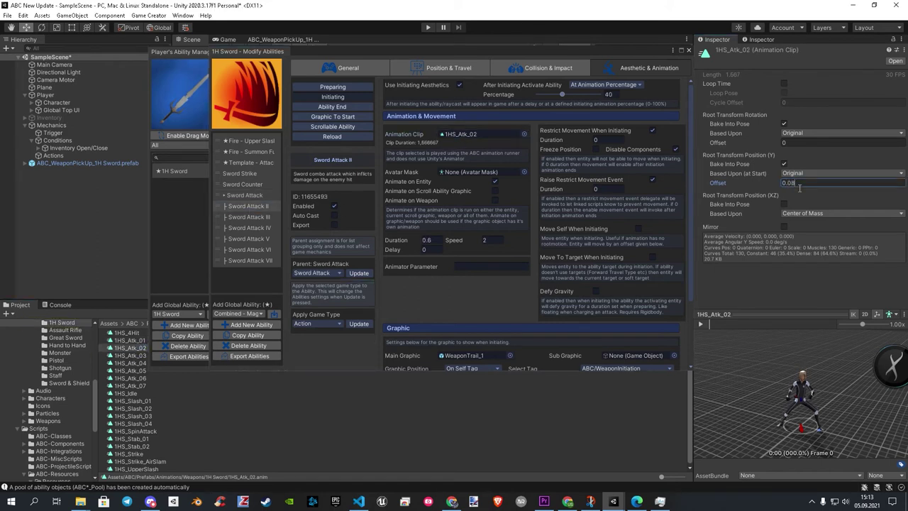
pyautogui.click(122, 356)
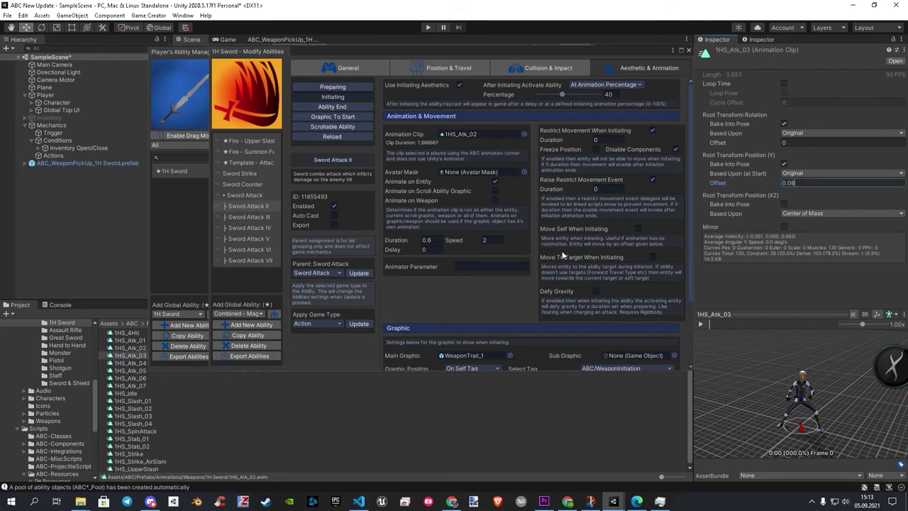
pyautogui.click(122, 363)
pyautogui.click(786, 183)
pyautogui.write('0.08')
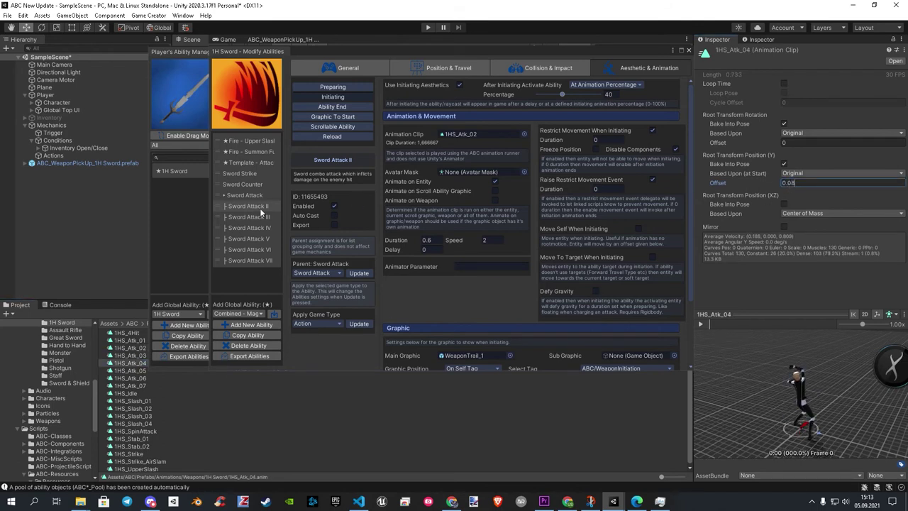
# For Sword Attack V's 1HS_Atk_05 clip, base Root Transform Position (Y) on Original with offset 0.08, and recheck the earlier attack clips.
pyautogui.click(250, 238)
pyautogui.click(131, 371)
pyautogui.click(807, 183)
pyautogui.write('0.08')
pyautogui.click(807, 173)
pyautogui.click(806, 181)
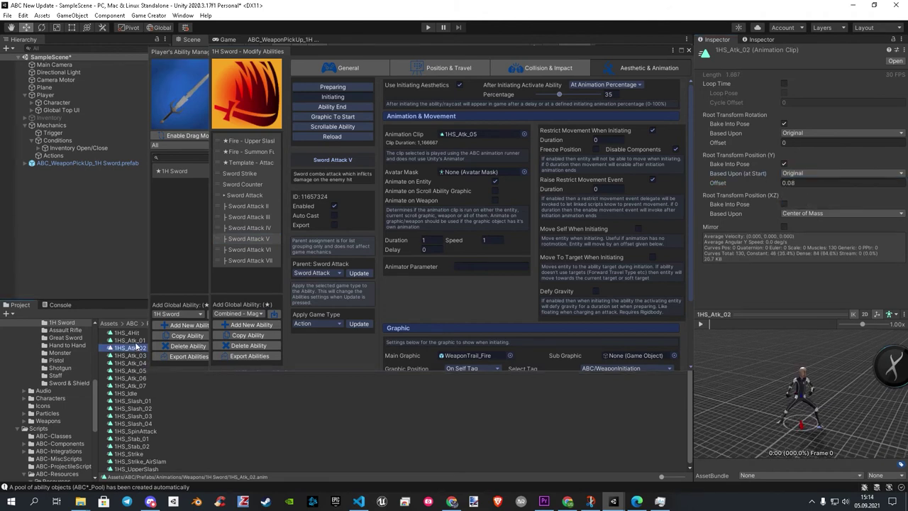
pyautogui.click(129, 340)
# For Sword Attack VI's 1HS_Atk_06 clip, base Root Transform Position (Y) on Original and set its offset to 0.08.
pyautogui.click(249, 249)
pyautogui.click(130, 378)
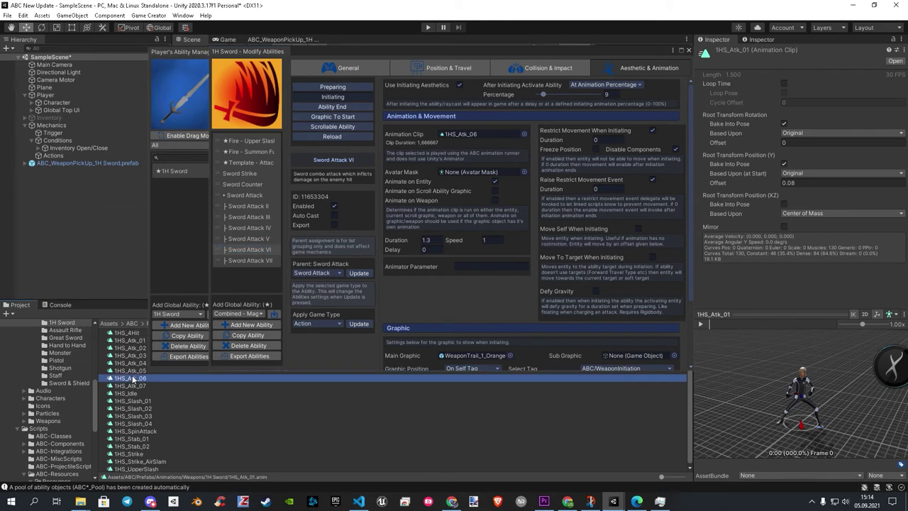
pyautogui.click(807, 173)
pyautogui.click(808, 184)
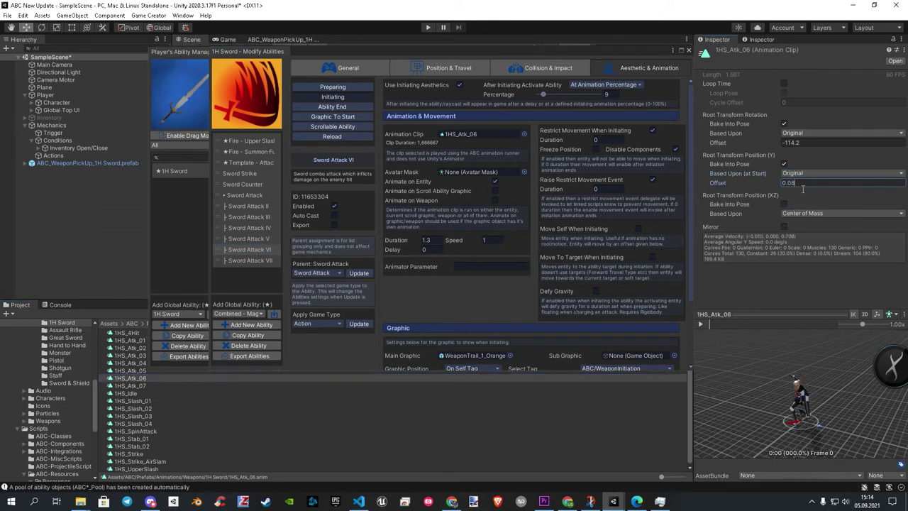
# For Sword Attack VII's 1HS_Atk_07 clip, base Root Transform Position (Y) on Original.
pyautogui.click(139, 385)
pyautogui.click(250, 260)
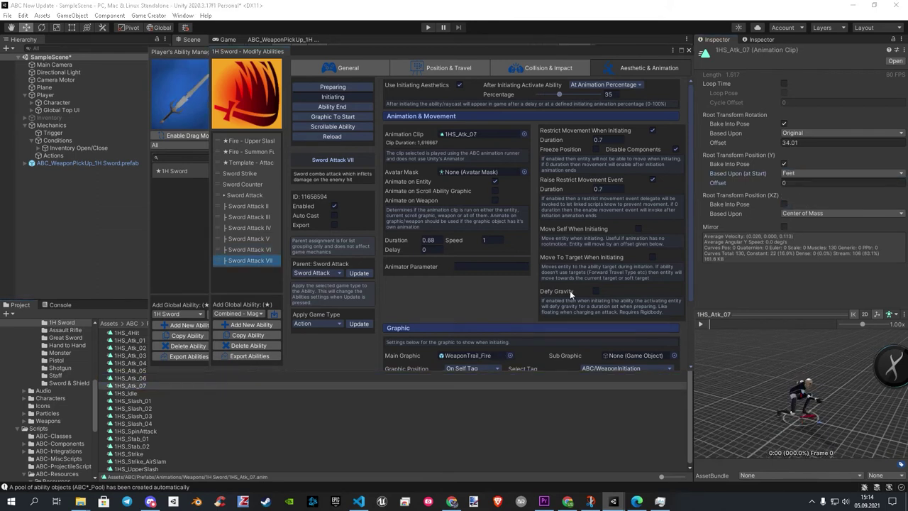
pyautogui.click(799, 173)
pyautogui.click(807, 184)
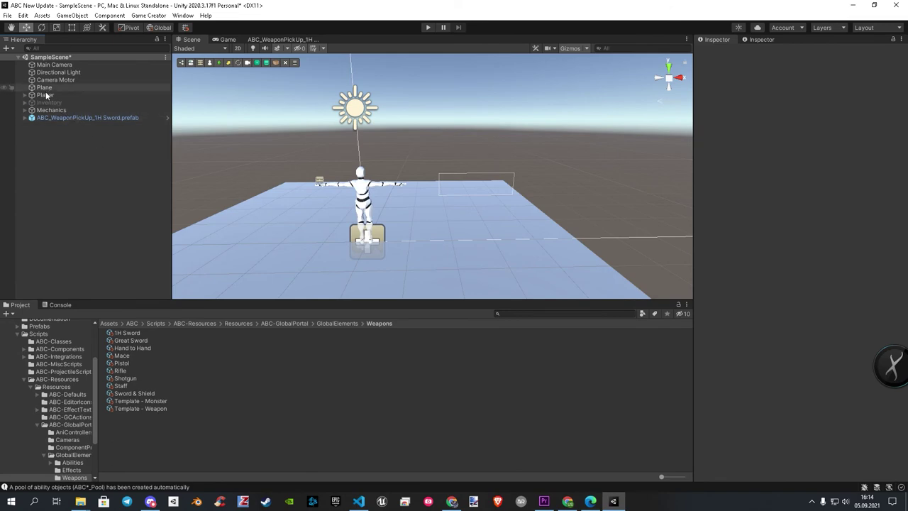
# Open the equip and unequip animation settings of the 1H Sword weapon from the Player's Ability Manager.
pyautogui.click(45, 94)
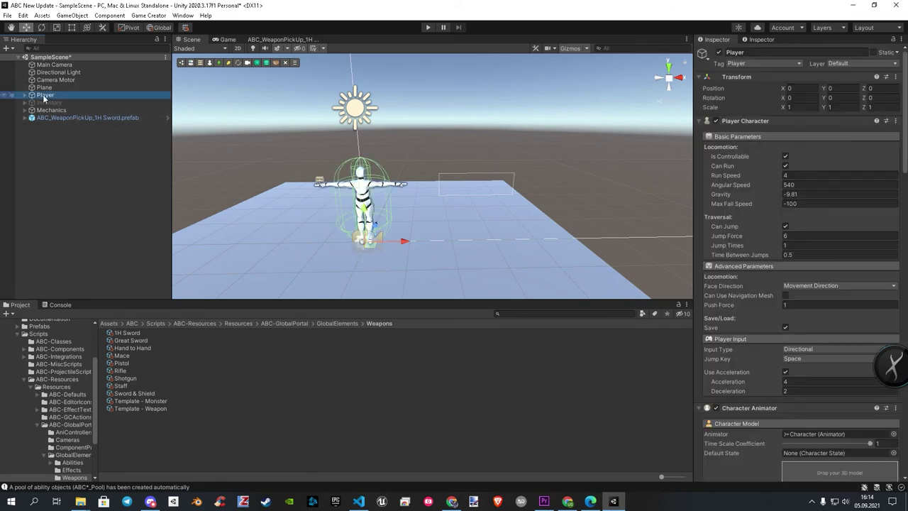
pyautogui.scroll(-10, 749, 219)
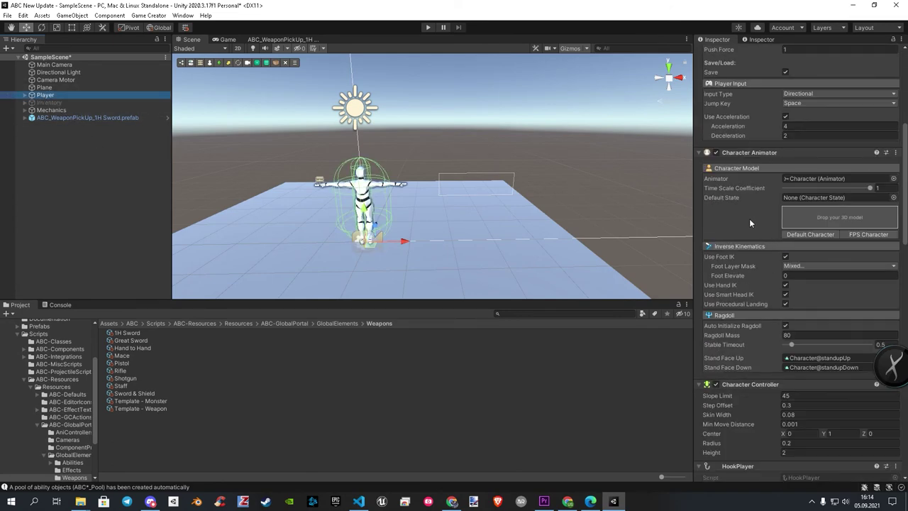
pyautogui.click(762, 254)
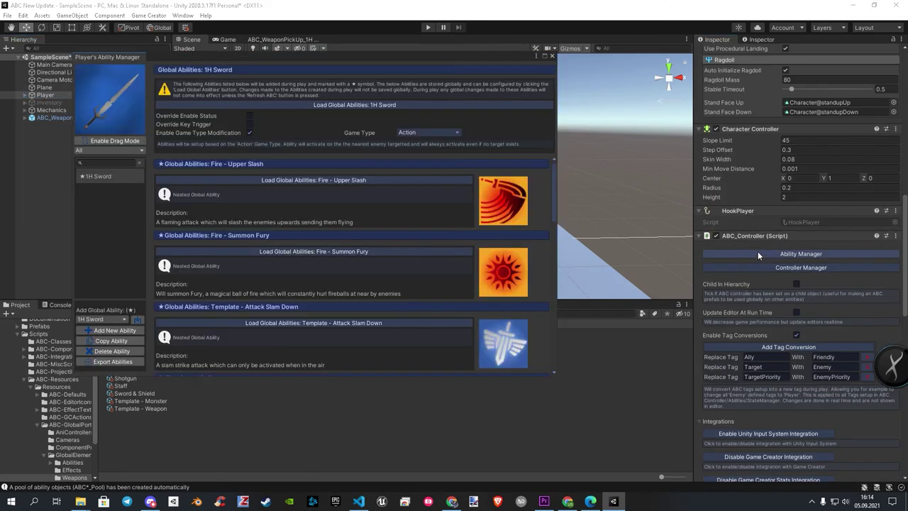
pyautogui.click(349, 104)
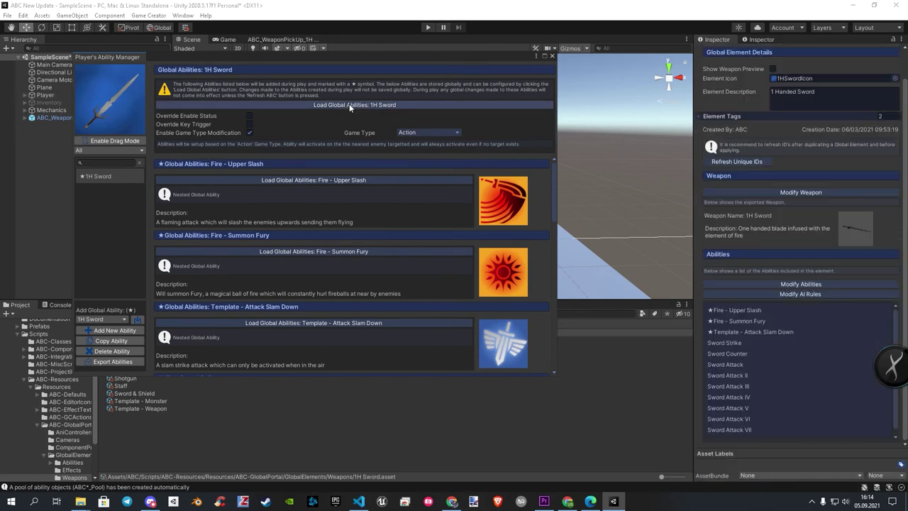
pyautogui.click(783, 192)
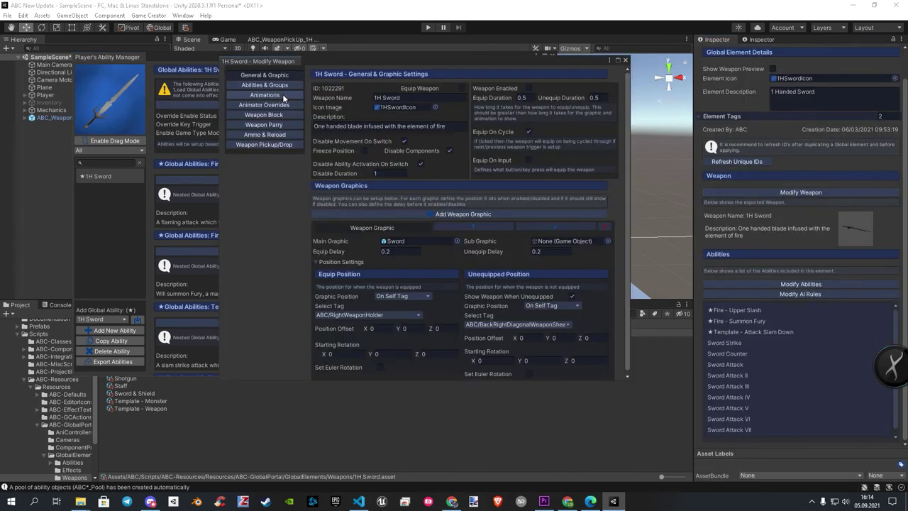
pyautogui.click(242, 93)
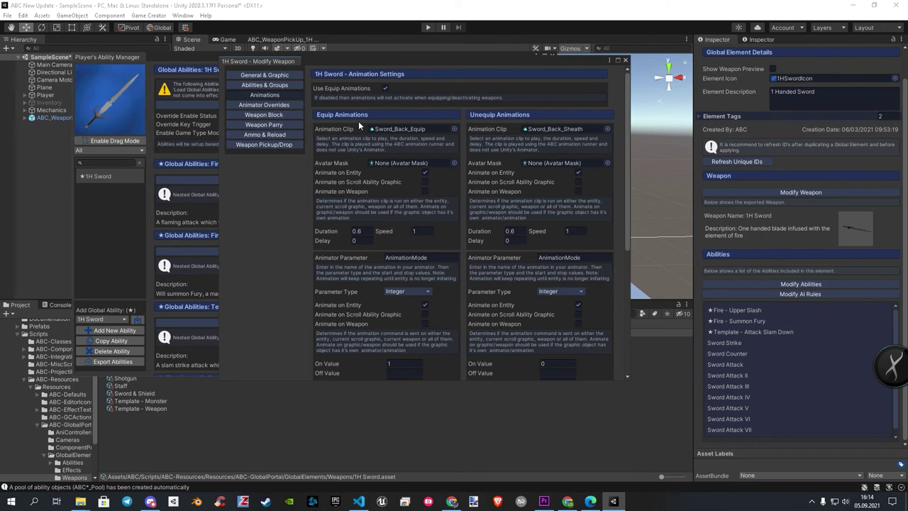
# For the Sword_Back_Equip clip, base Root Transform Position (Y) on Original and set its offset to 0.08.
pyautogui.doubleClick(392, 128)
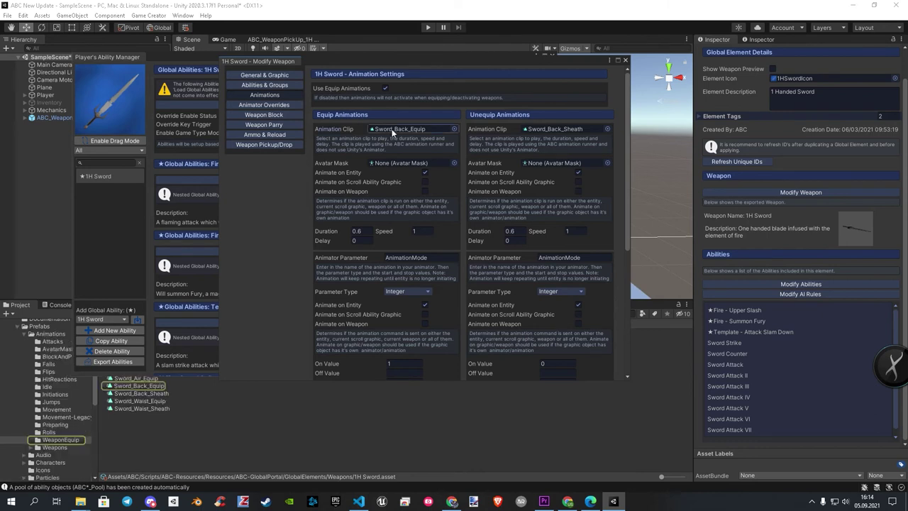
pyautogui.click(816, 173)
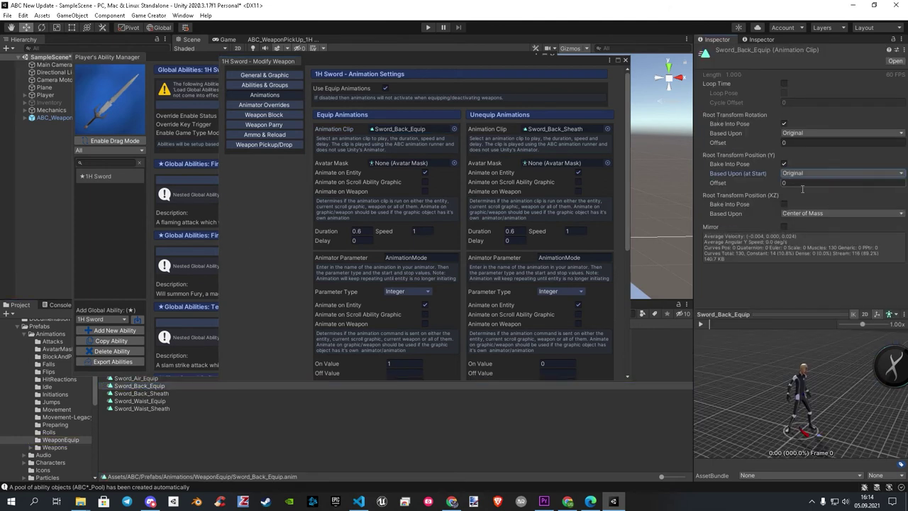
pyautogui.click(796, 186)
pyautogui.click(796, 184)
pyautogui.write('0.08')
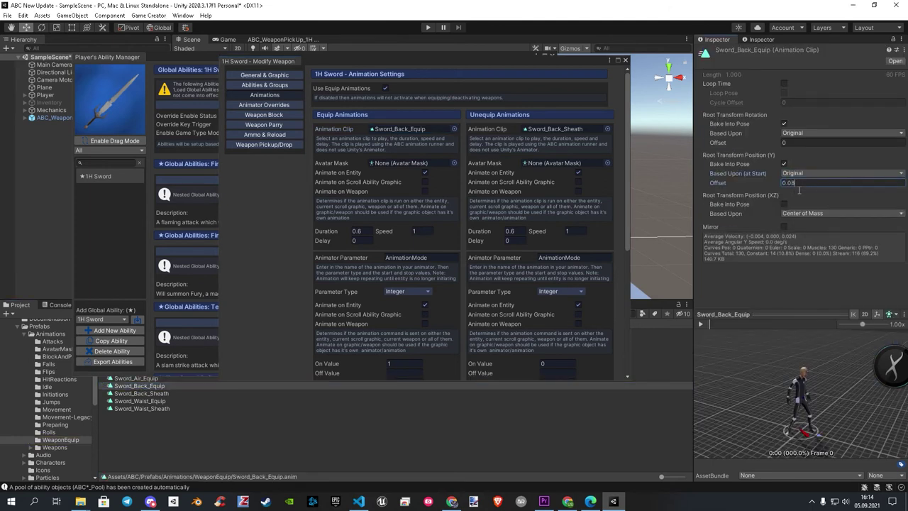
# Set the Root Transform Position (Y) offset of the Sword_Back_Sheath clip to 0.08 and scrub through its preview.
pyautogui.click(555, 128)
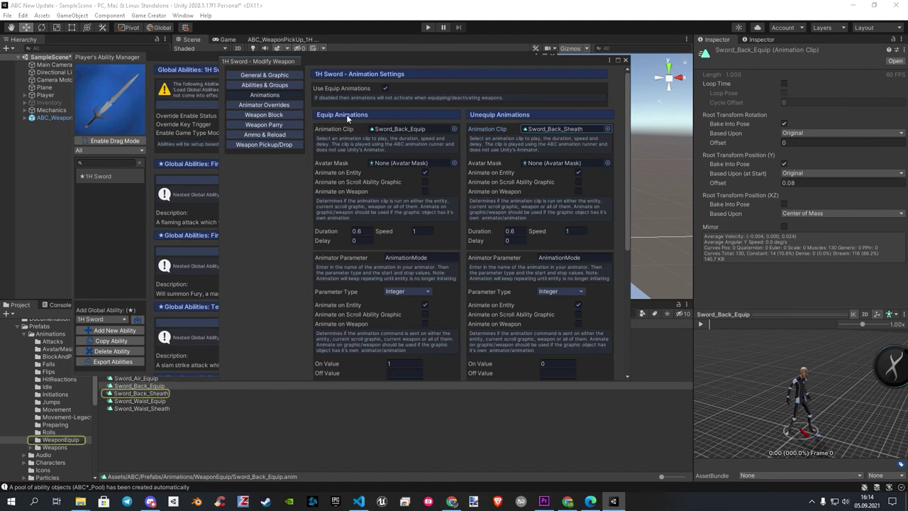
pyautogui.click(141, 393)
pyautogui.click(785, 183)
pyautogui.write('0.08')
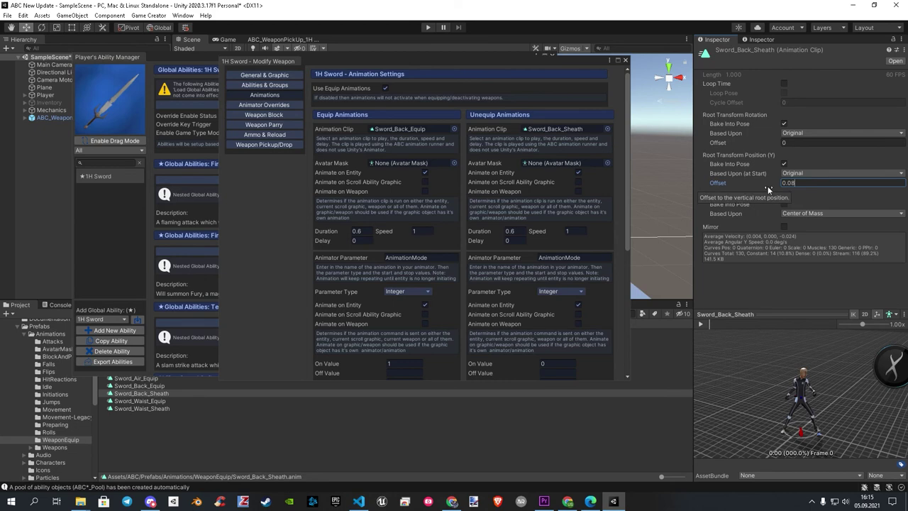
pyautogui.moveTo(752, 325); pyautogui.dragTo(723, 330)
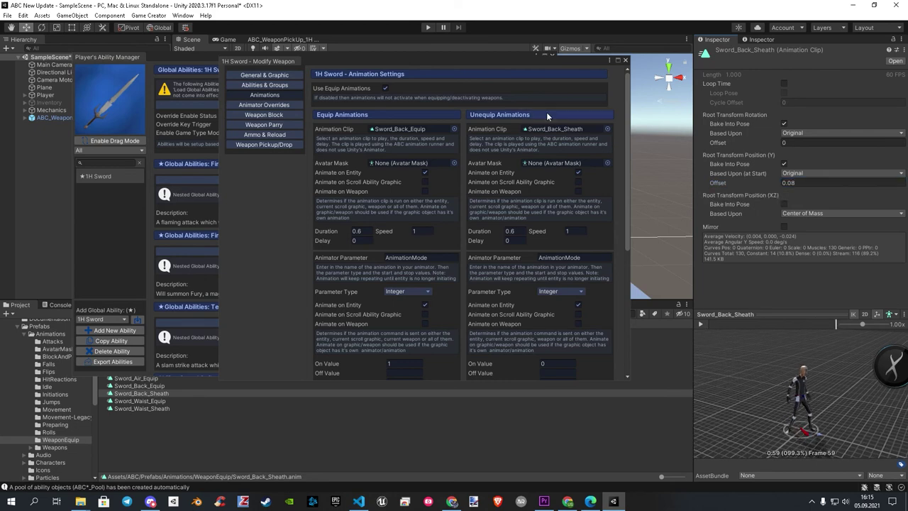
# Close the weapon and Ability Manager windows and import both root motion scripts from the RM_for_GC_-_ABC_Final package into the project.
pyautogui.click(625, 60)
pyautogui.click(552, 56)
pyautogui.click(108, 324)
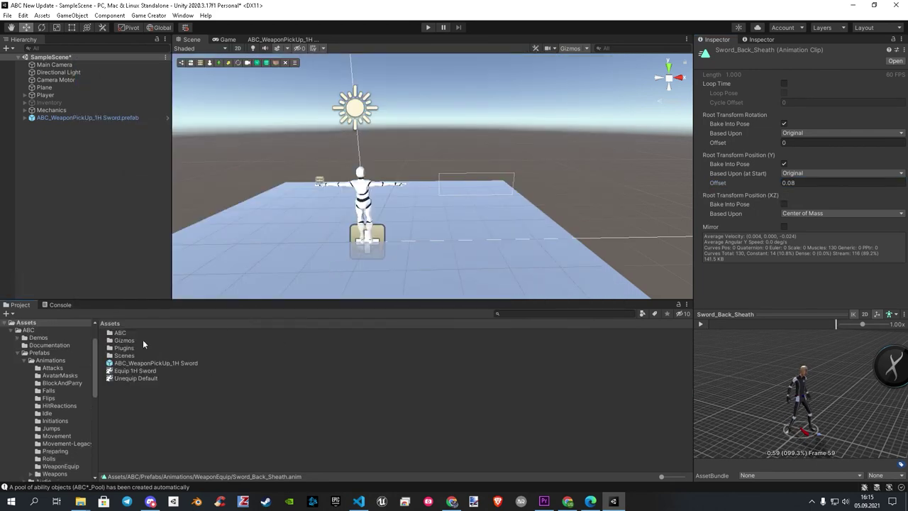
pyautogui.click(284, 426)
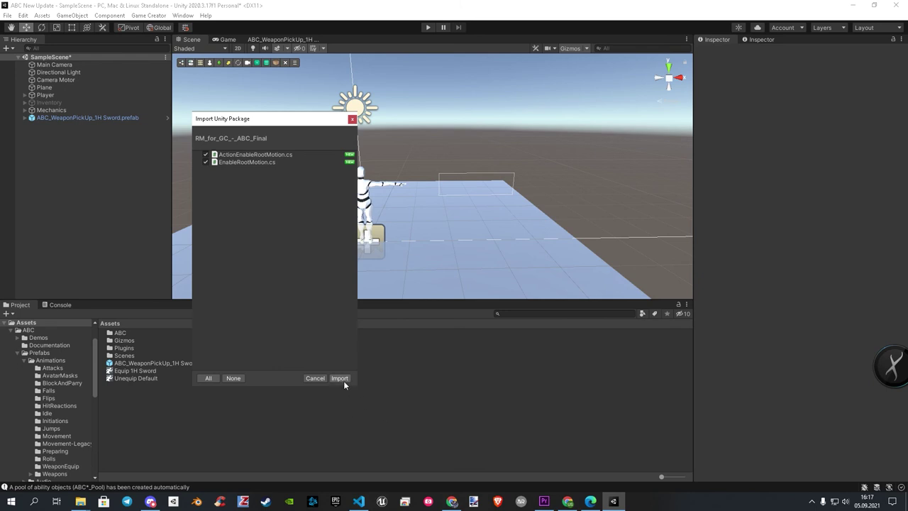
pyautogui.click(340, 378)
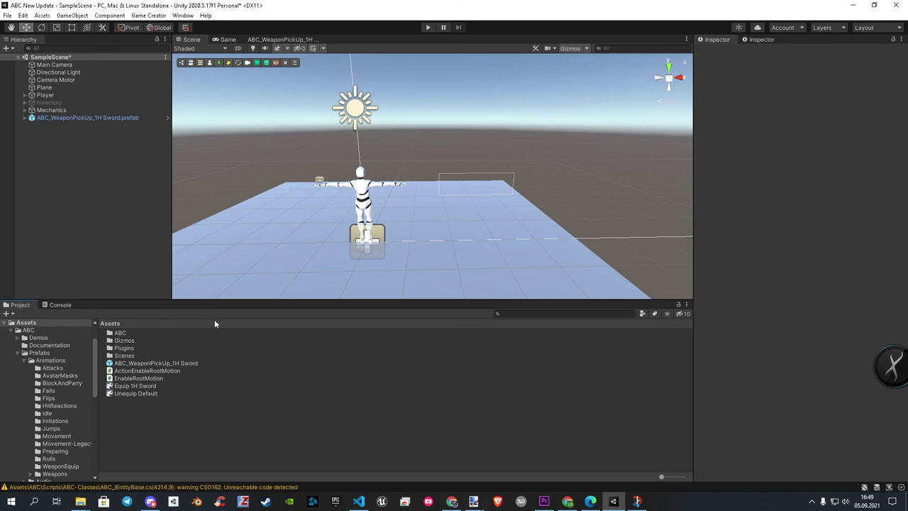
# Add the EnableRootMotion script to the Player's Character child object, with Activate and Fix Update enabled.
pyautogui.click(47, 95)
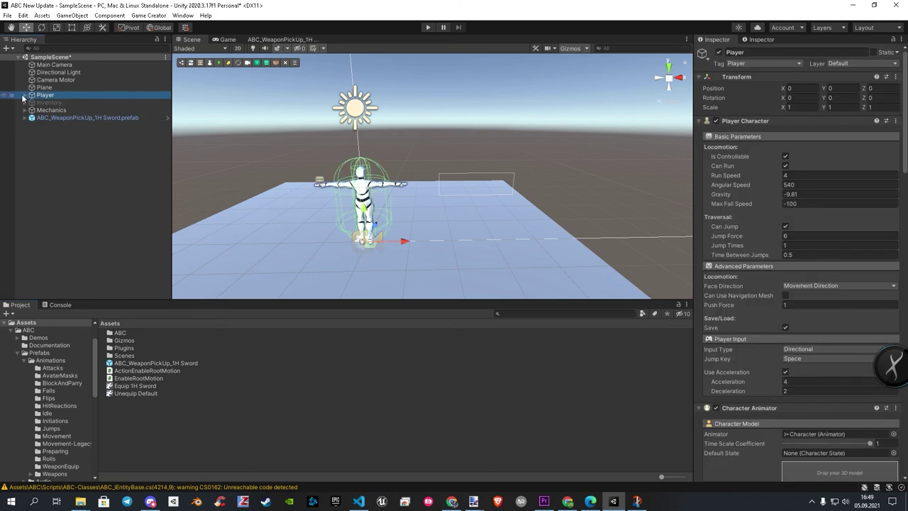
pyautogui.click(25, 95)
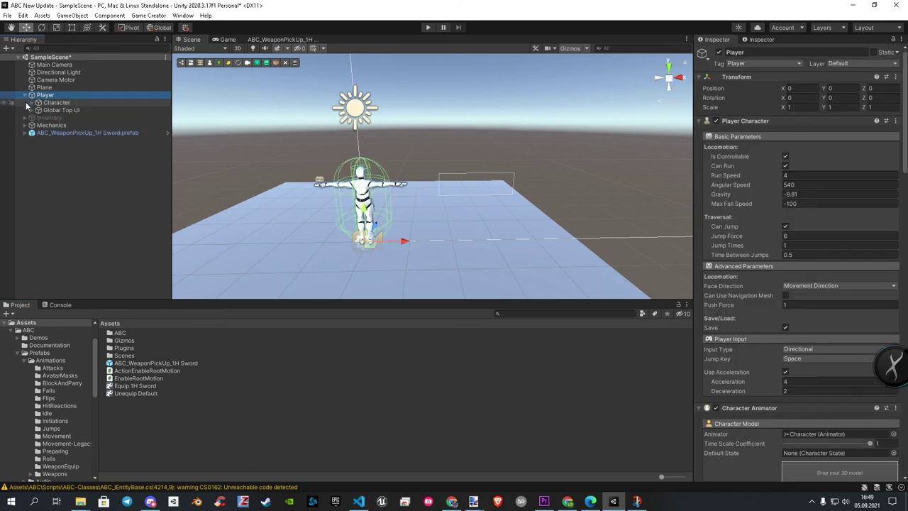
pyautogui.click(58, 104)
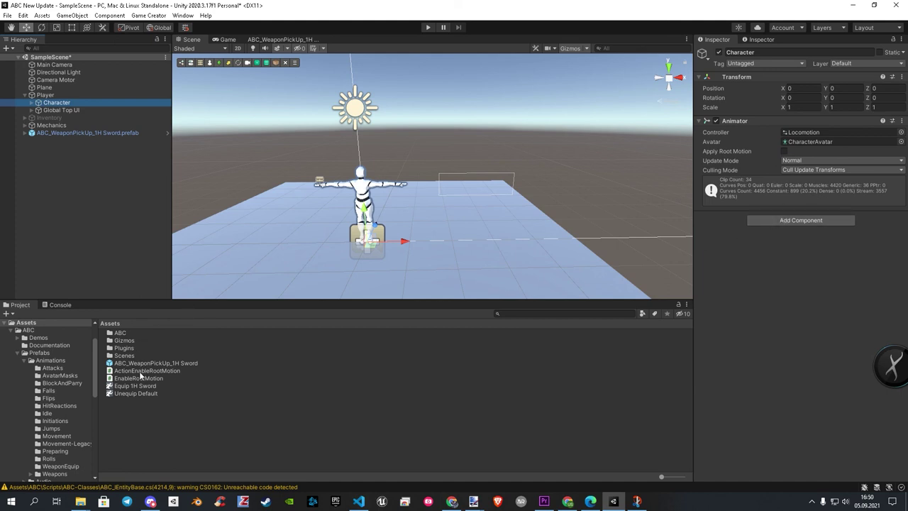
pyautogui.moveTo(140, 379); pyautogui.dragTo(774, 225)
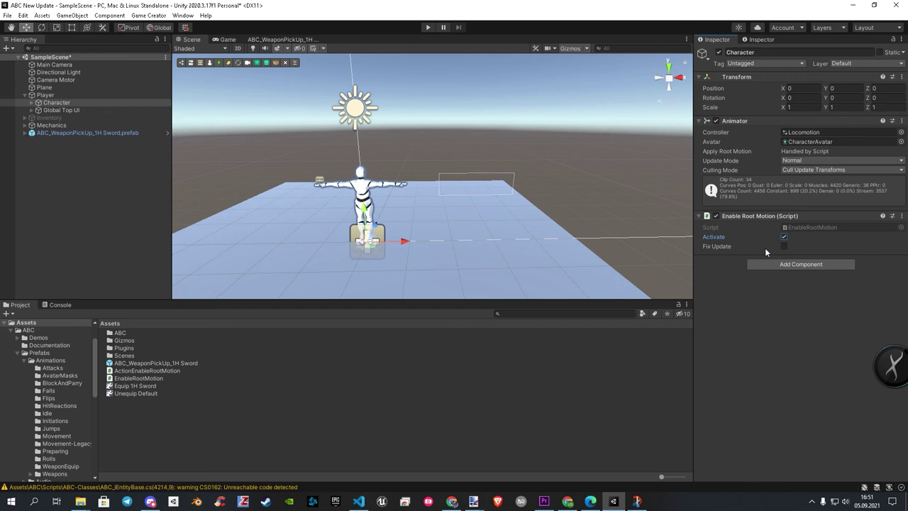
pyautogui.click(784, 246)
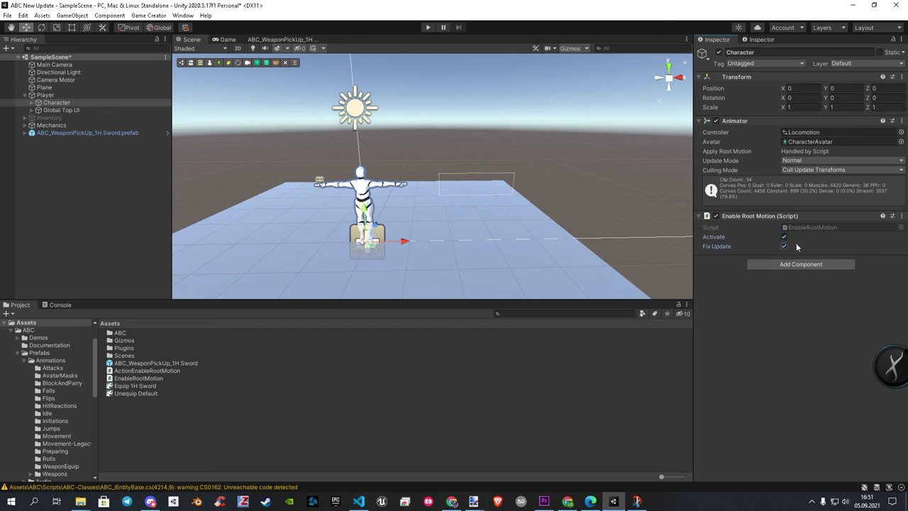